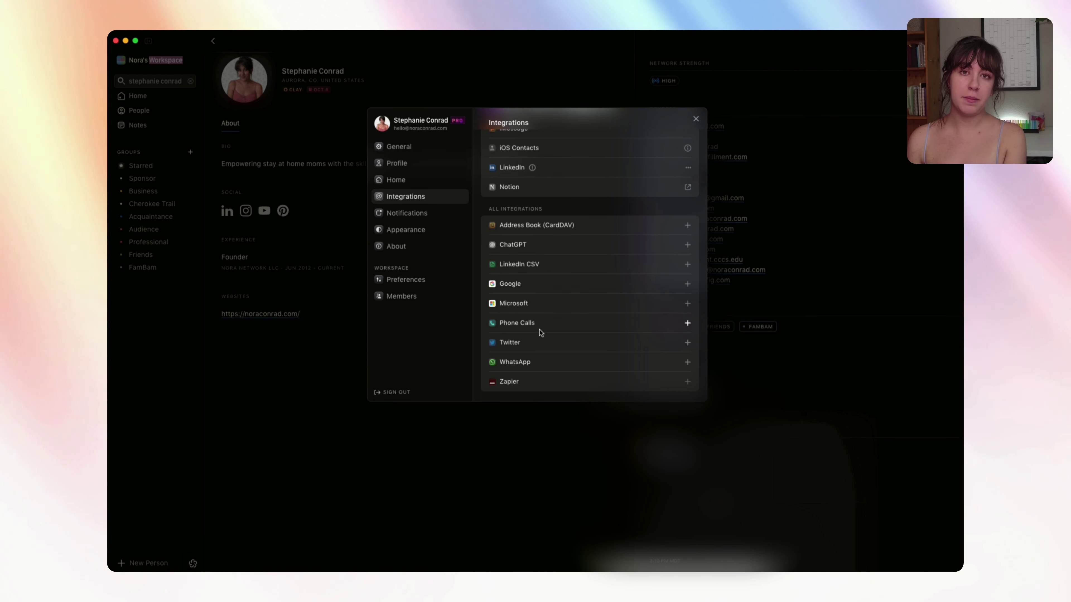
- Scroll the Clay Integrations settings list to find the Notion integration
scroll(565, 326, up, 1)
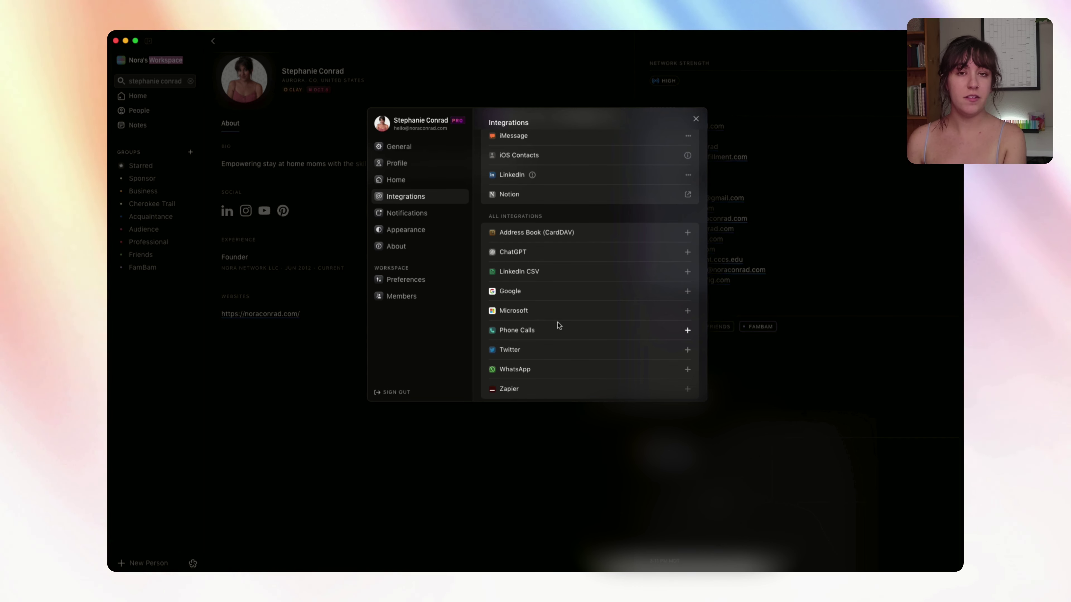
scroll(558, 325, up, 5)
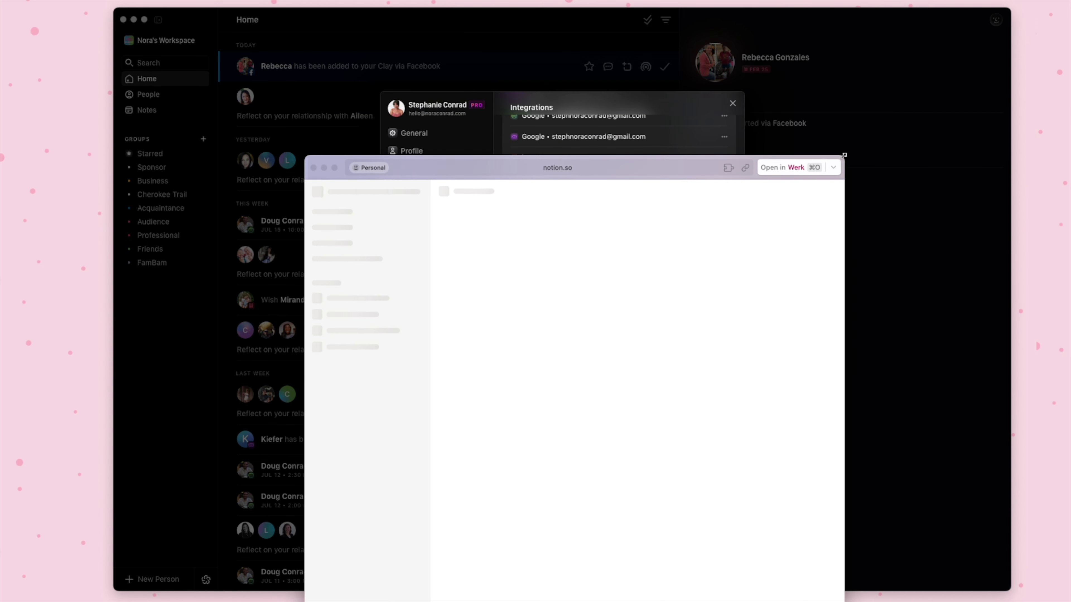
- Approve Clay's requested permissions for the Notion workspace and sign in to Clay with Google
drag(725, 160, 831, 30)
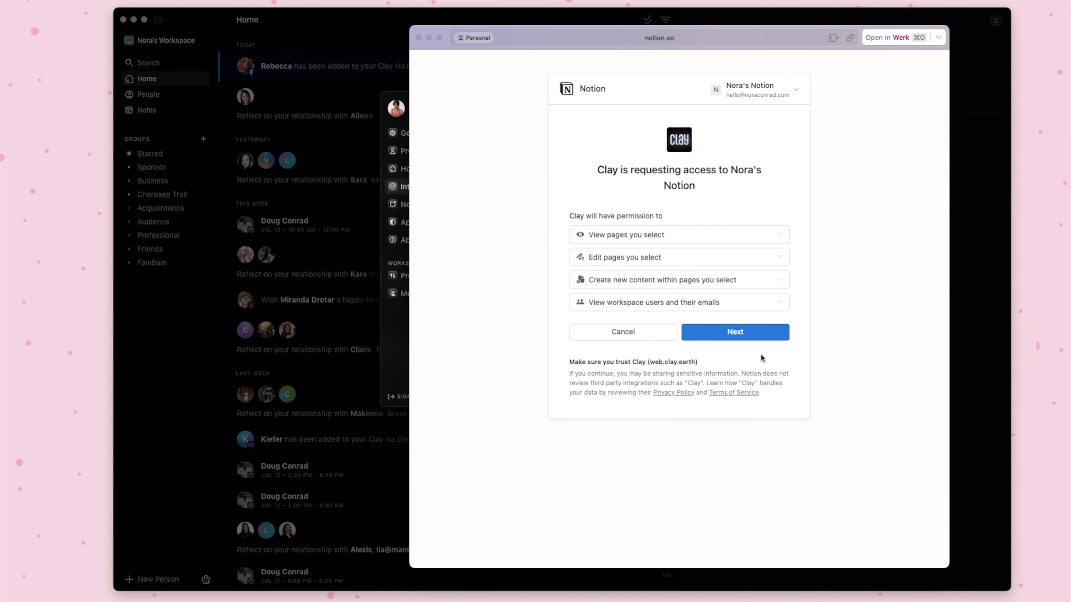
click(735, 332)
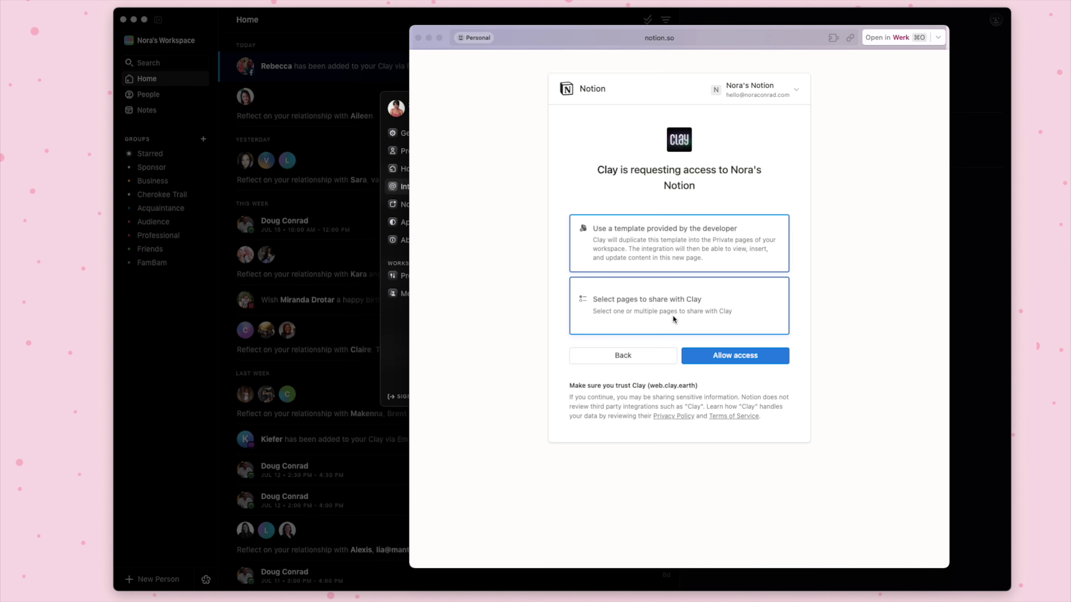
click(735, 355)
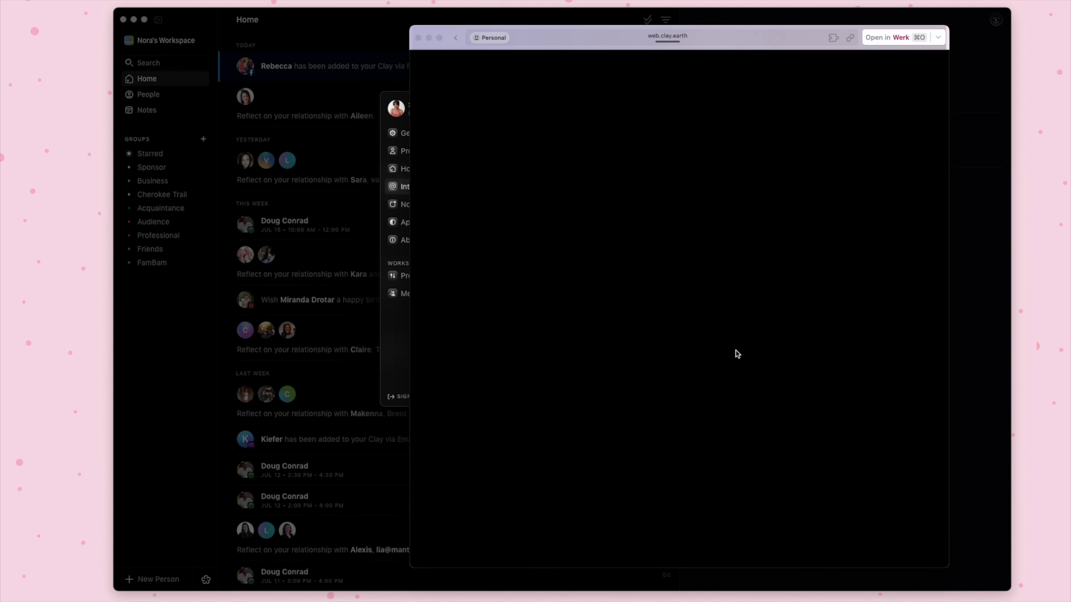
click(576, 303)
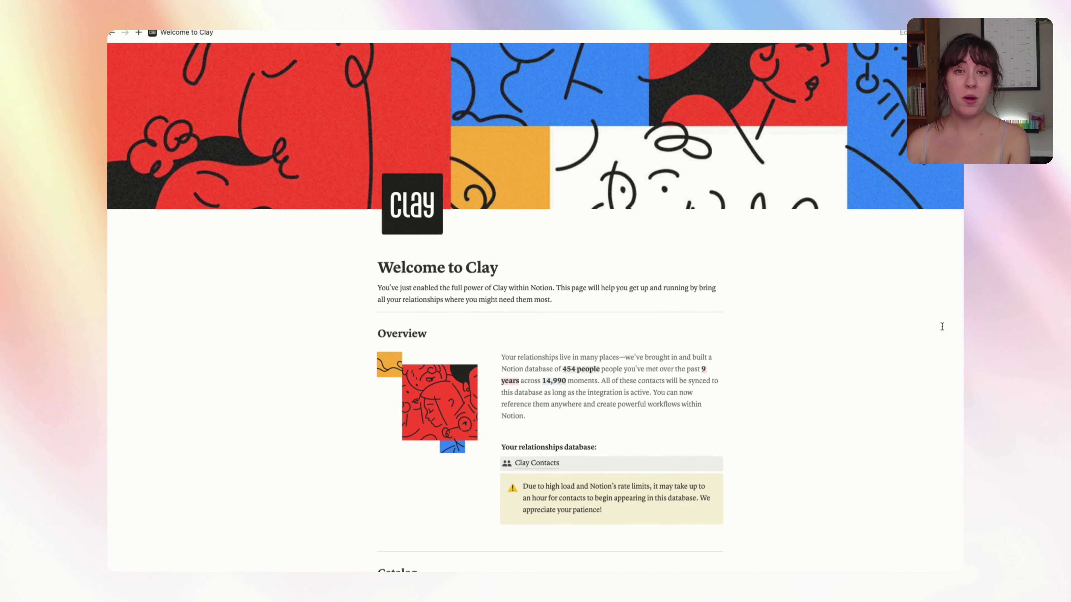
- Scroll down Welcome to Clay to Your relationships database and follow the Clay Contacts link
scroll(865, 391, down, 5)
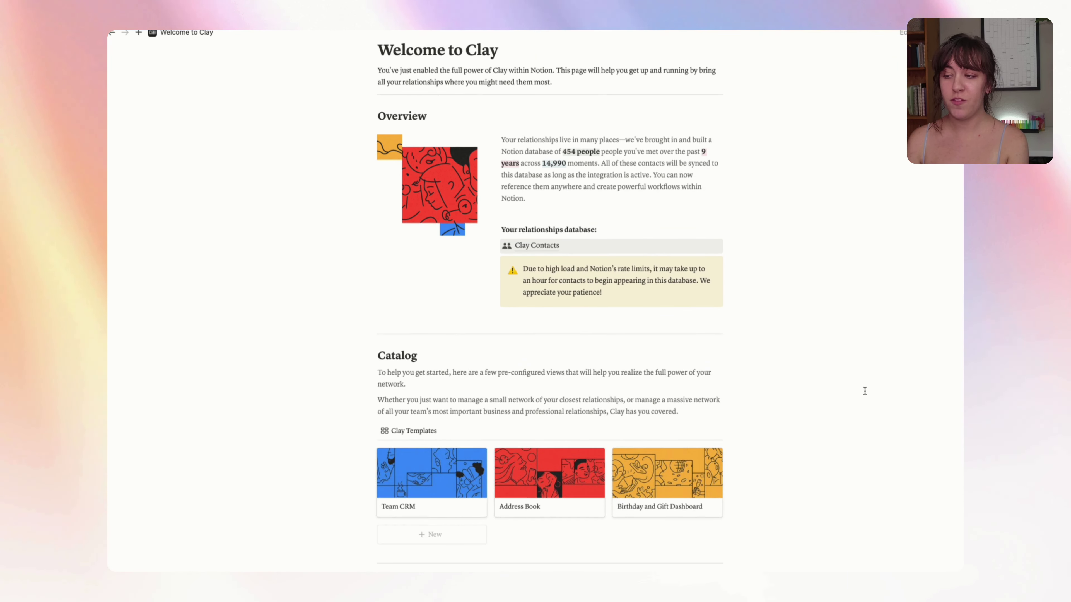
scroll(865, 396, up, 5)
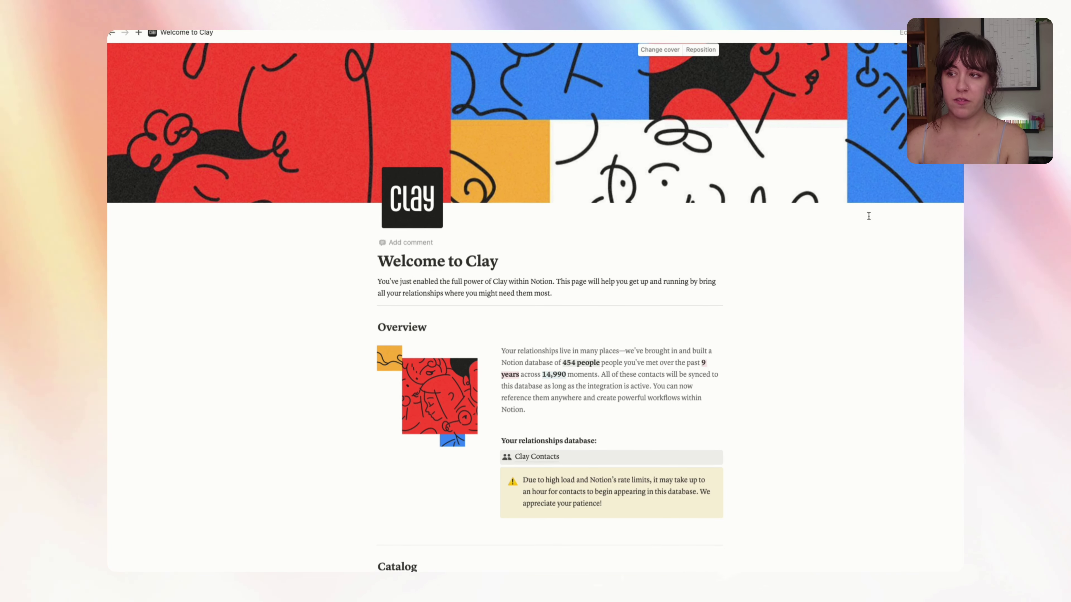
scroll(892, 227, down, 1)
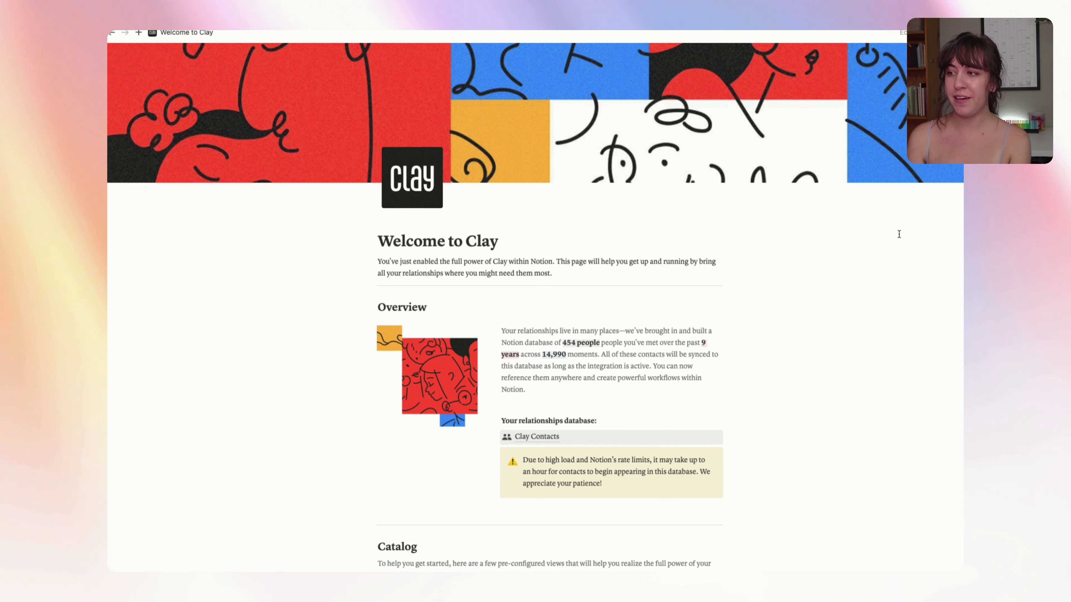
scroll(899, 234, down, 8)
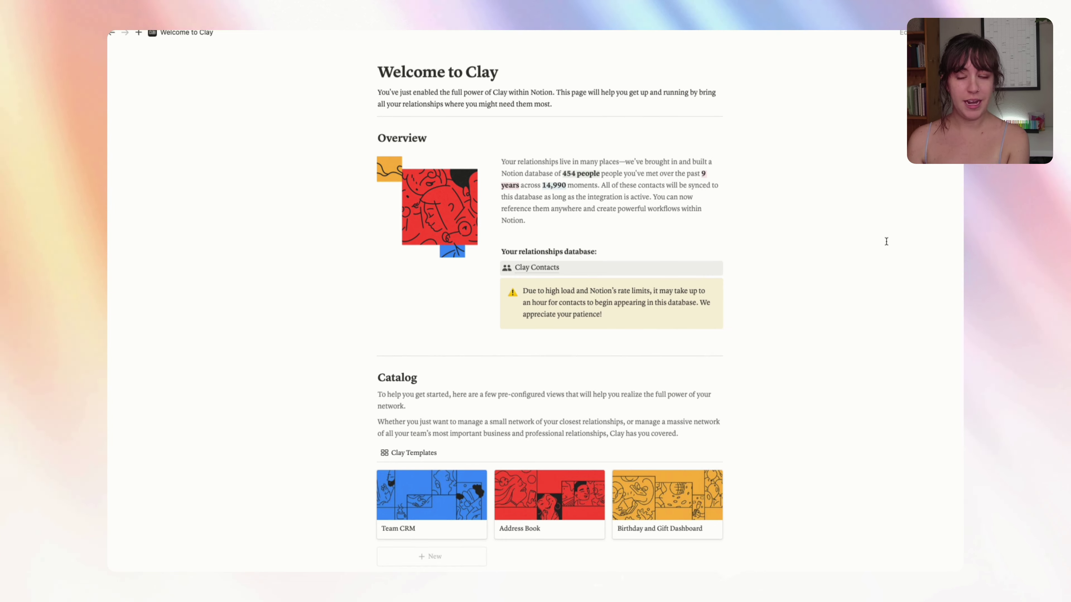
scroll(883, 240, down, 4)
mouse_move(536, 193)
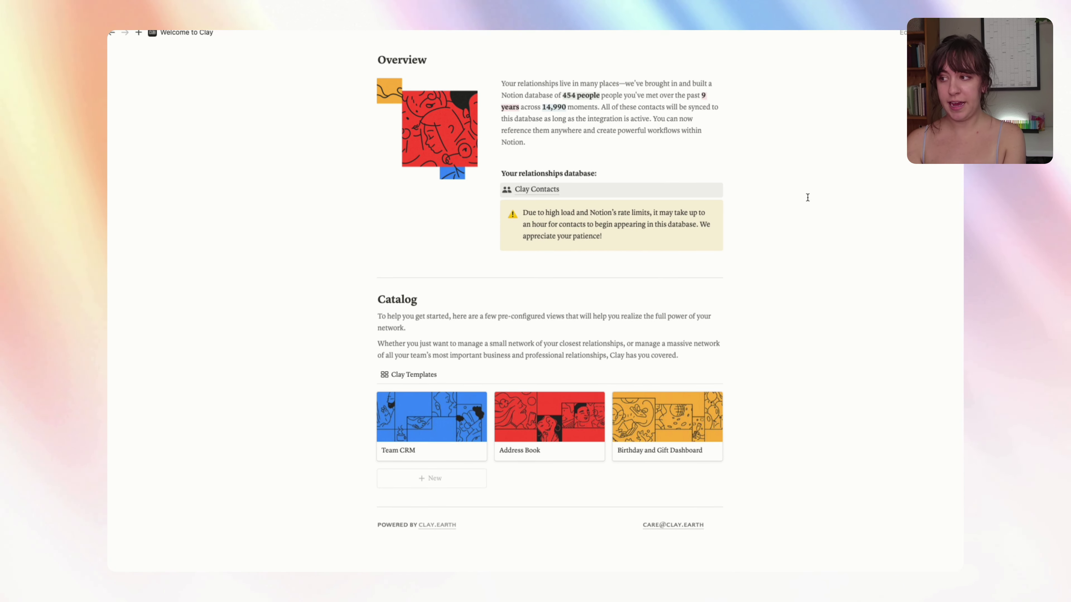
click(548, 190)
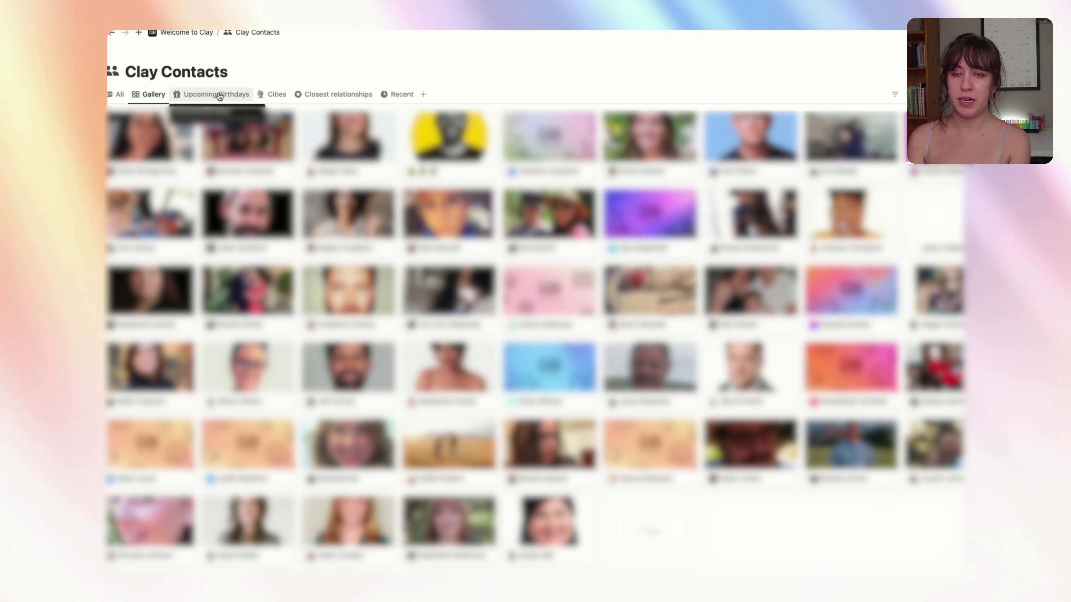
- Browse Upcoming Birthdays at the current month, then Cities, Closest relationships and Recent, ending on the All table
click(218, 95)
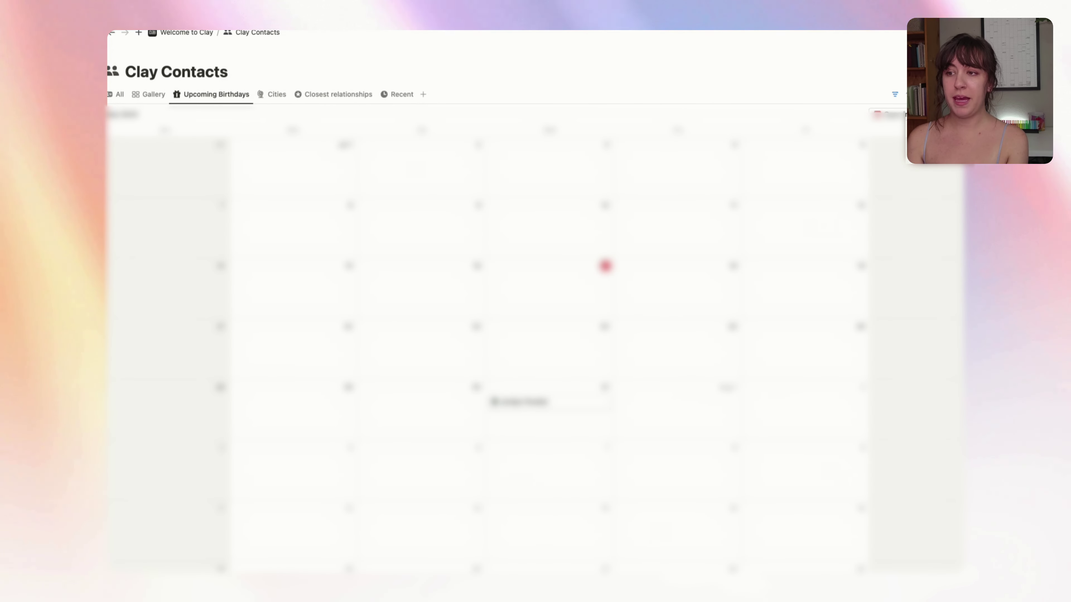
scroll(506, 337, down, 5)
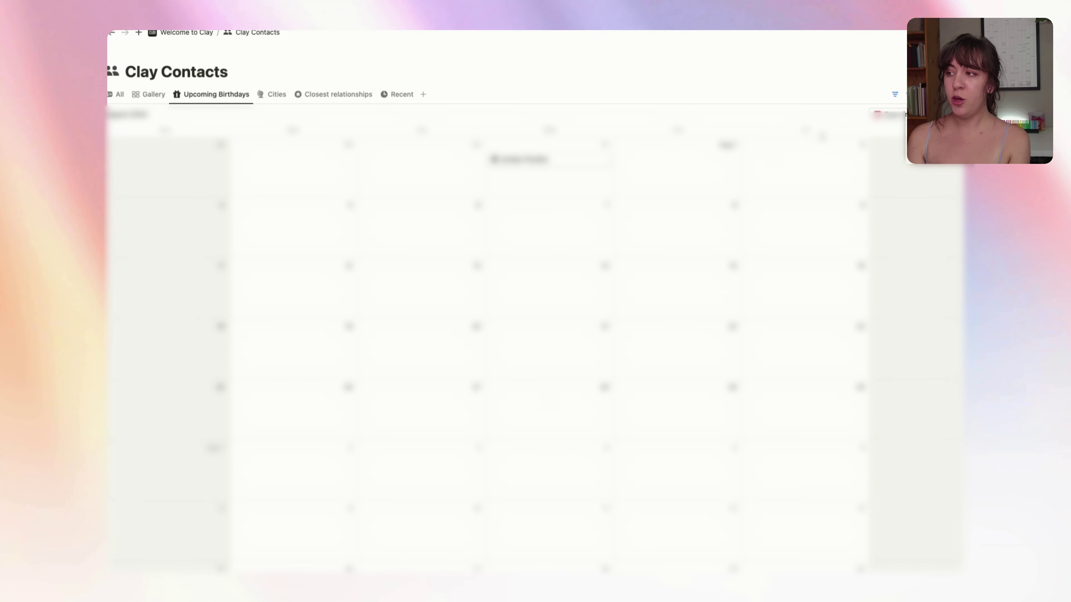
click(921, 114)
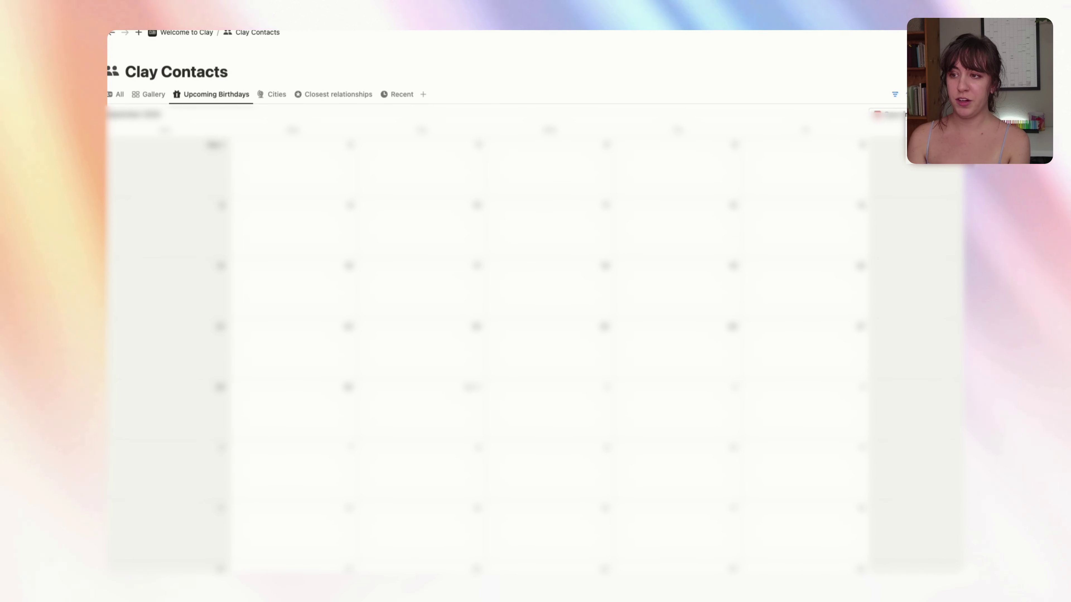
click(274, 94)
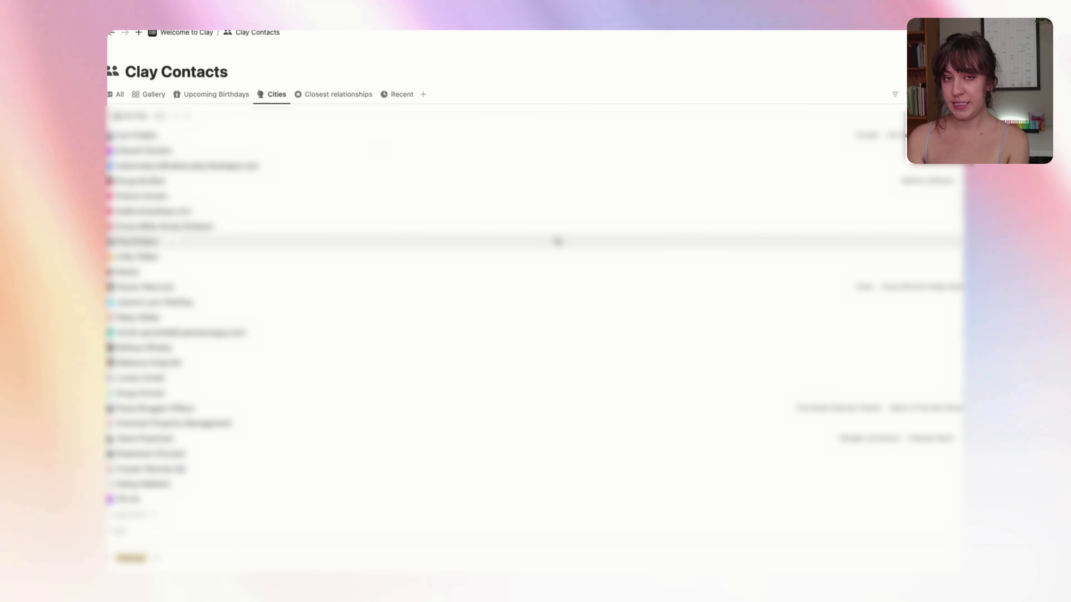
click(338, 94)
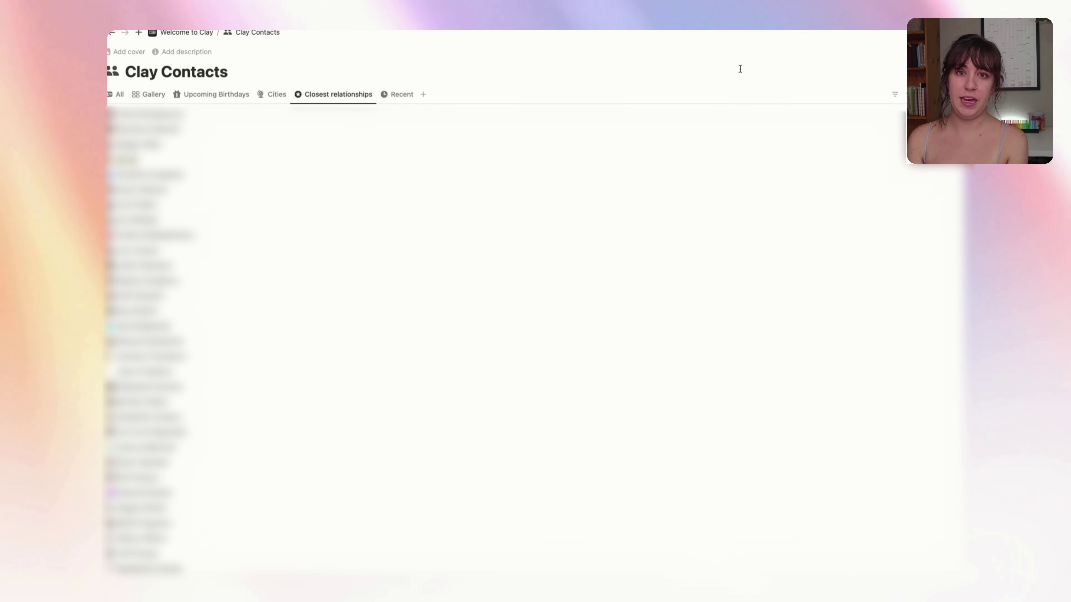
key(ctrl+Tab)
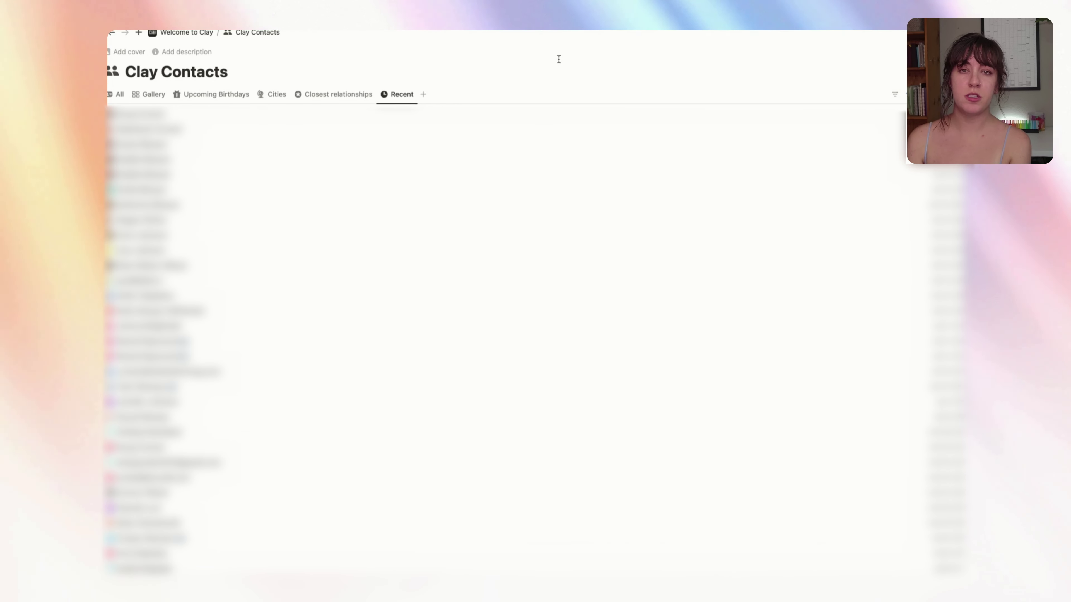
click(117, 96)
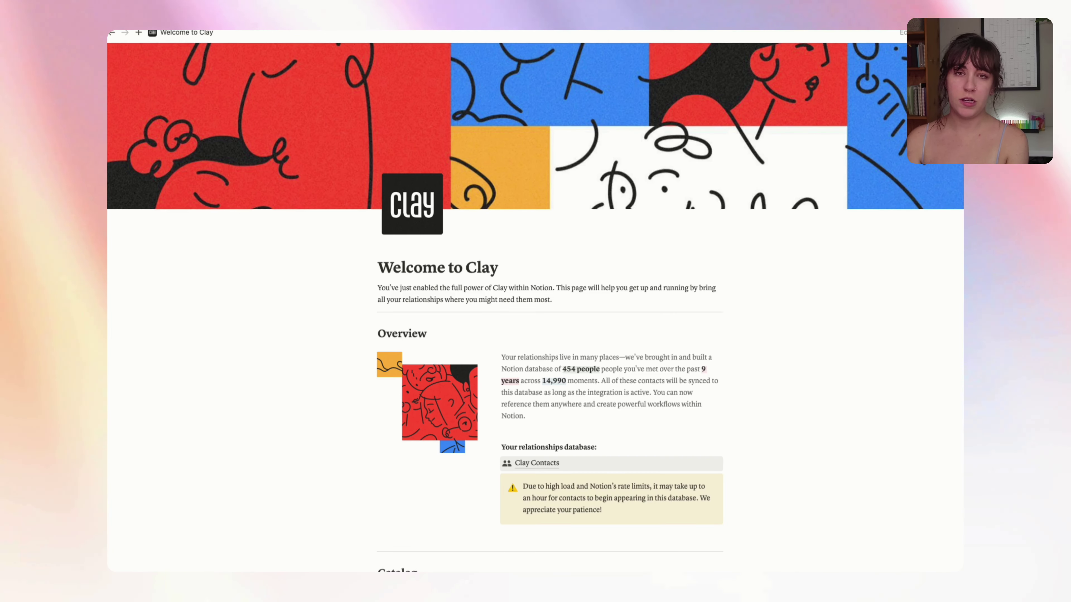
- Scroll down to the Catalog on Welcome to Clay and preview the Team CRM template
scroll(962, 339, down, 6)
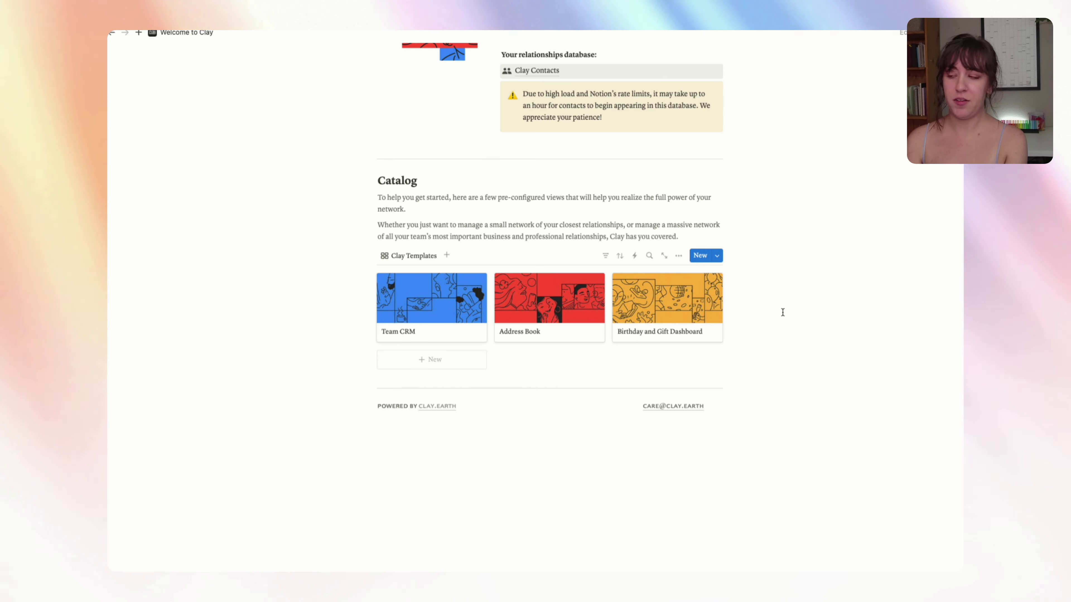
click(431, 319)
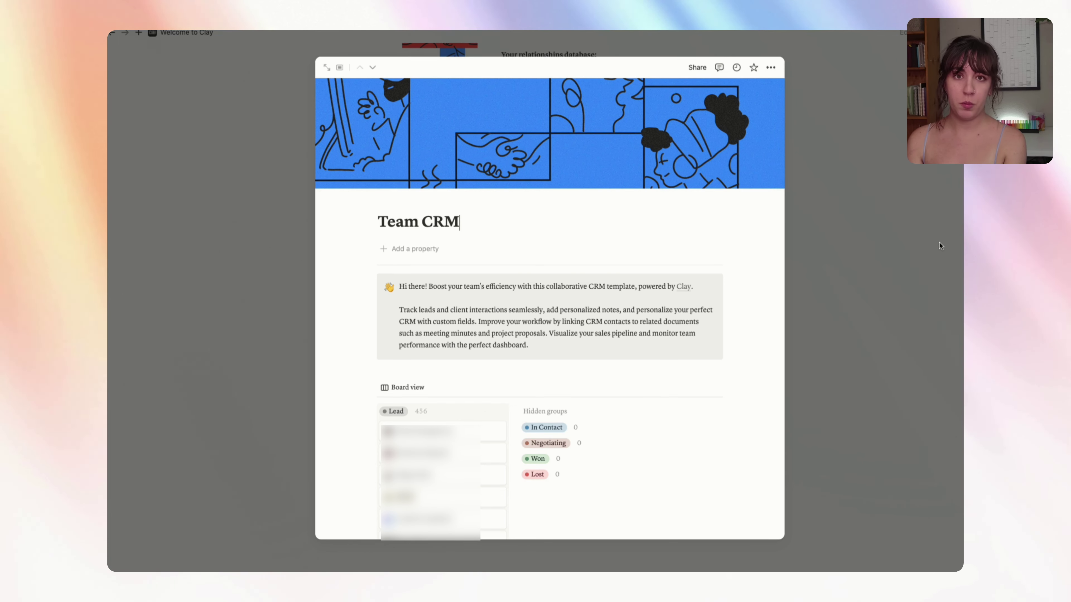
click(947, 256)
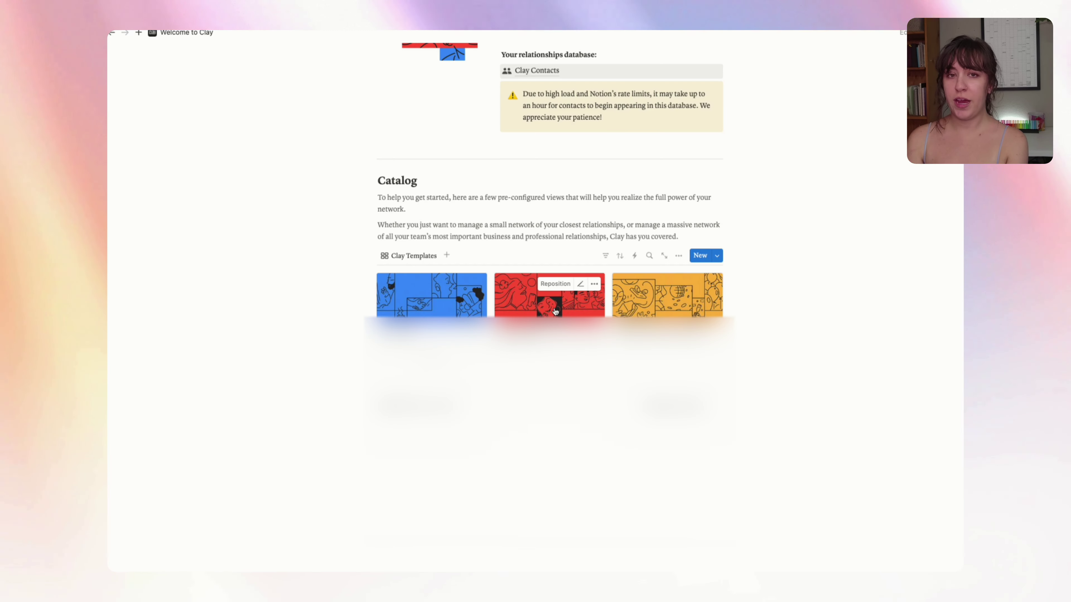
click(577, 314)
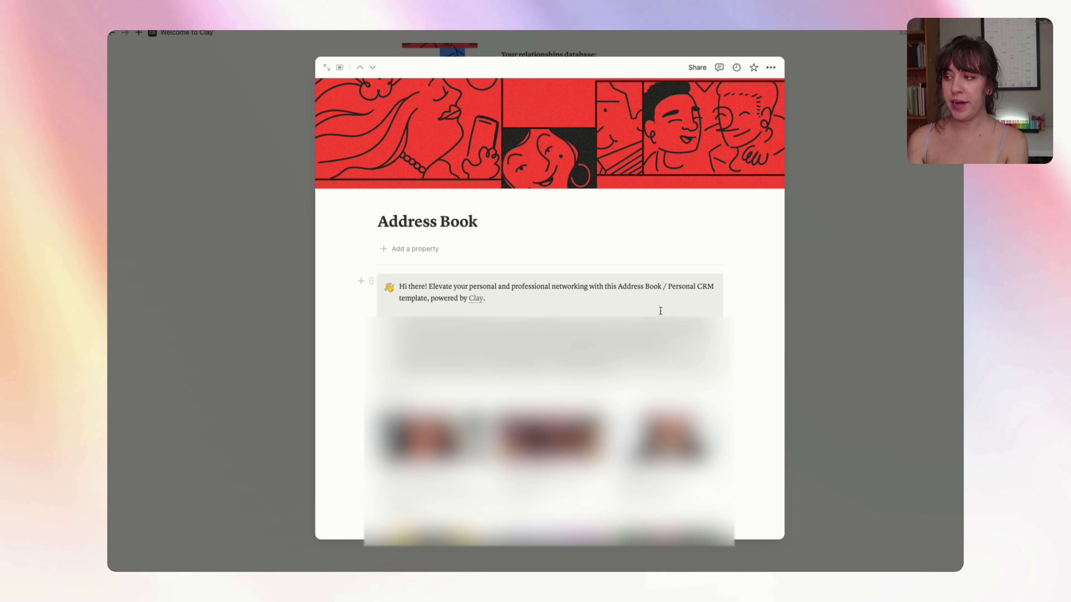
scroll(662, 311, down, 3)
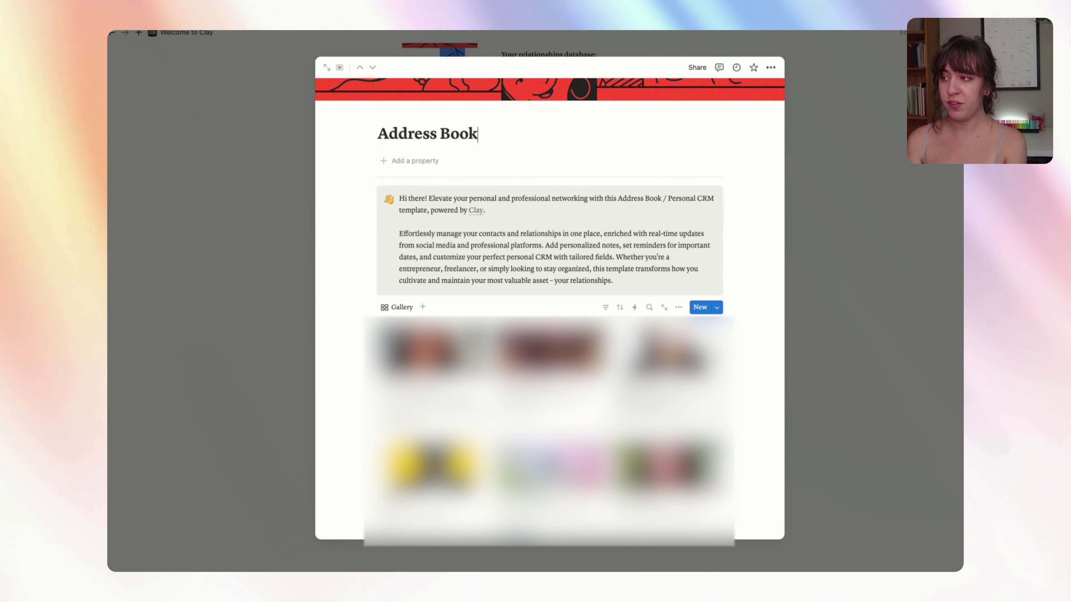
scroll(550, 295, up, 3)
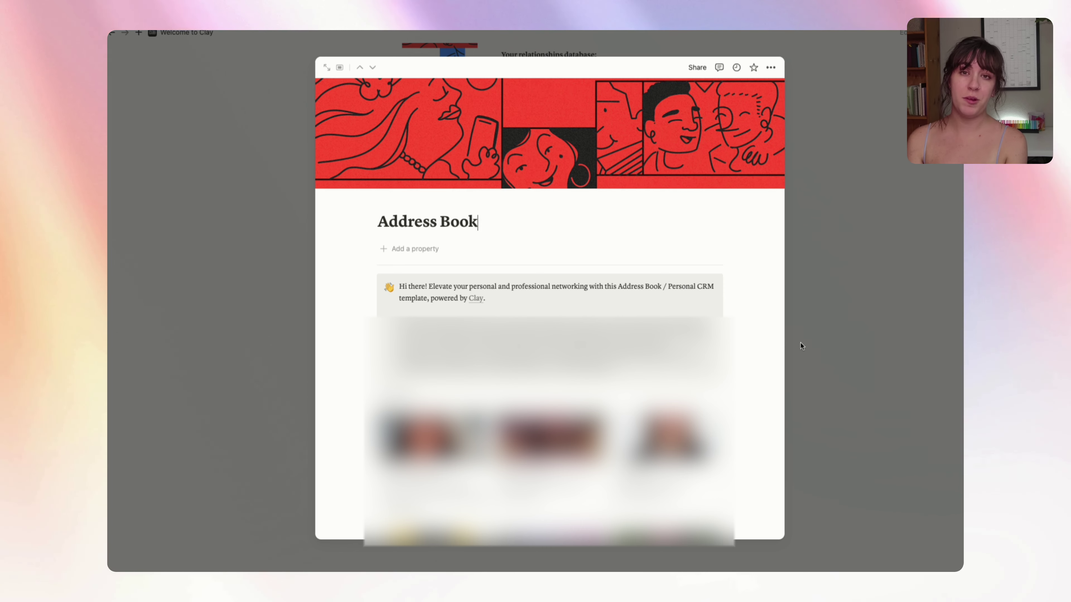
click(809, 349)
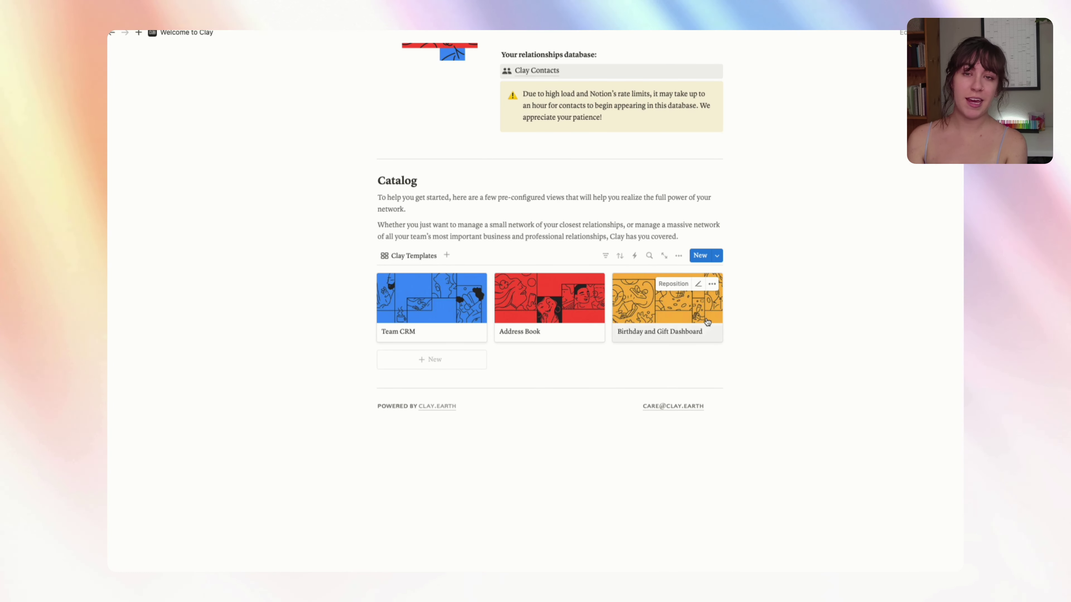
click(707, 320)
scroll(755, 287, down, 1)
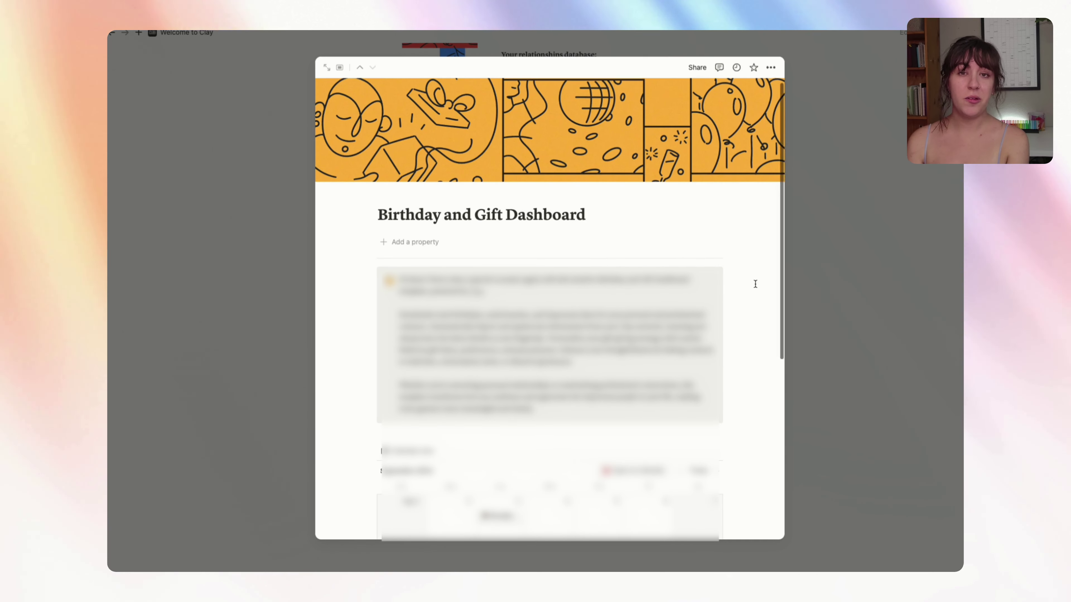
scroll(755, 287, down, 10)
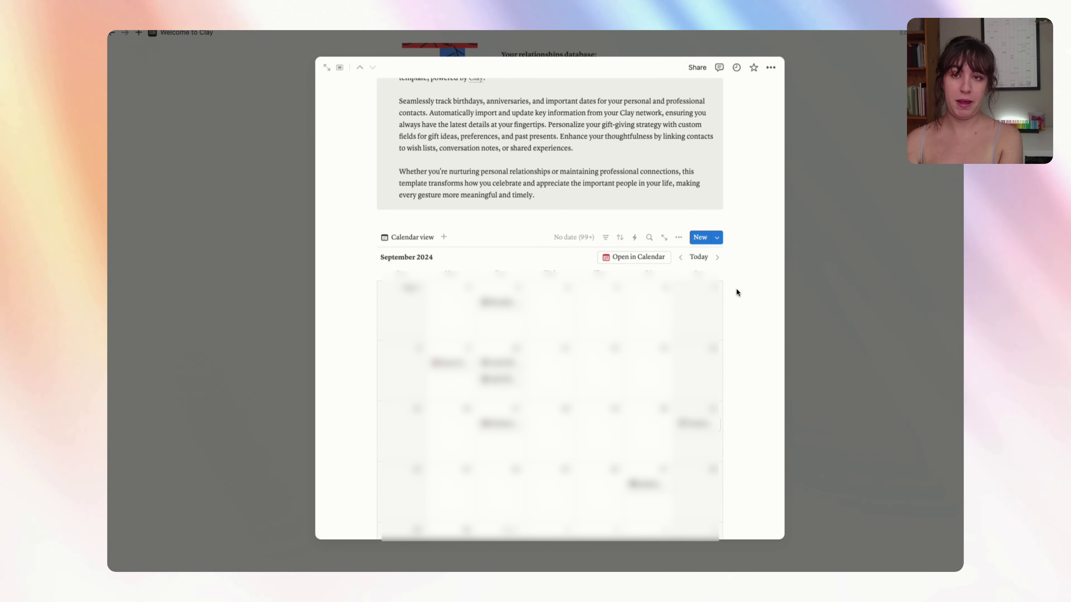
click(945, 274)
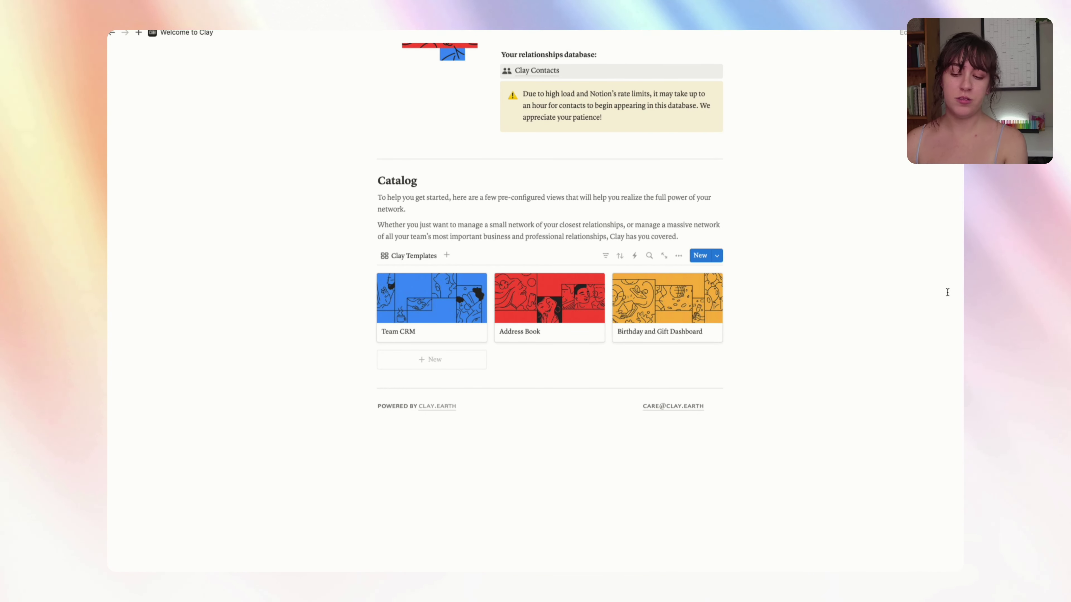
- Title the new table Gifts and delete its Tags column
scroll(640, 412, down, 3)
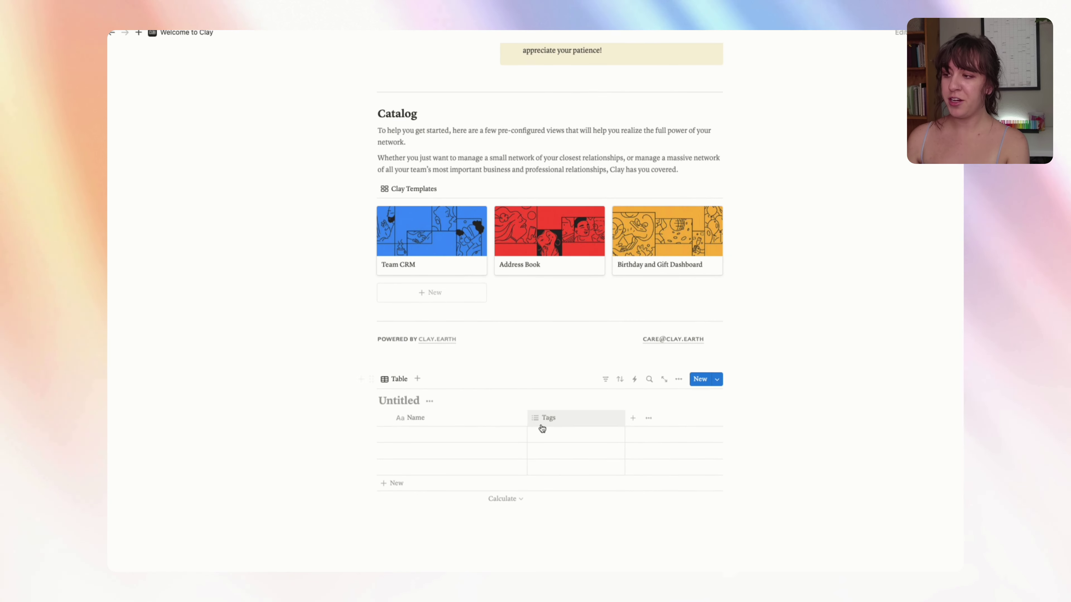
text(Gifts)
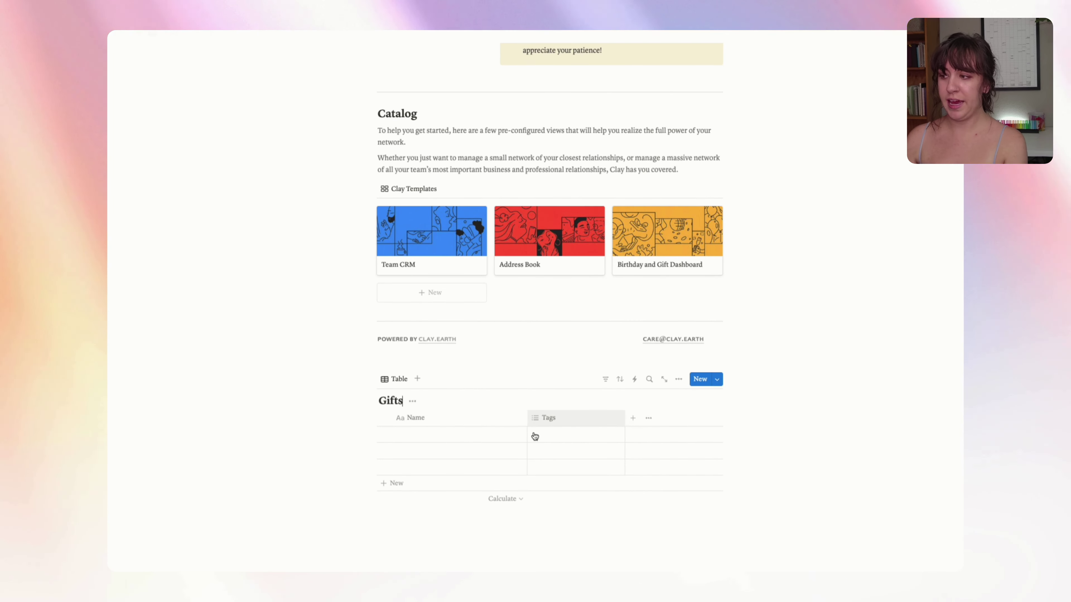
click(564, 418)
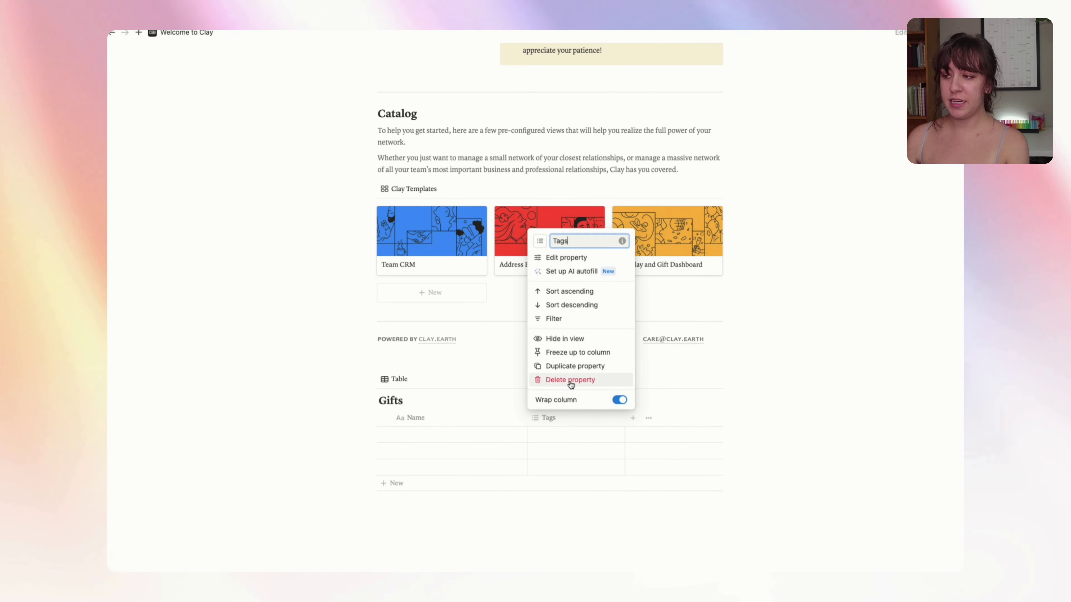
click(571, 380)
click(602, 300)
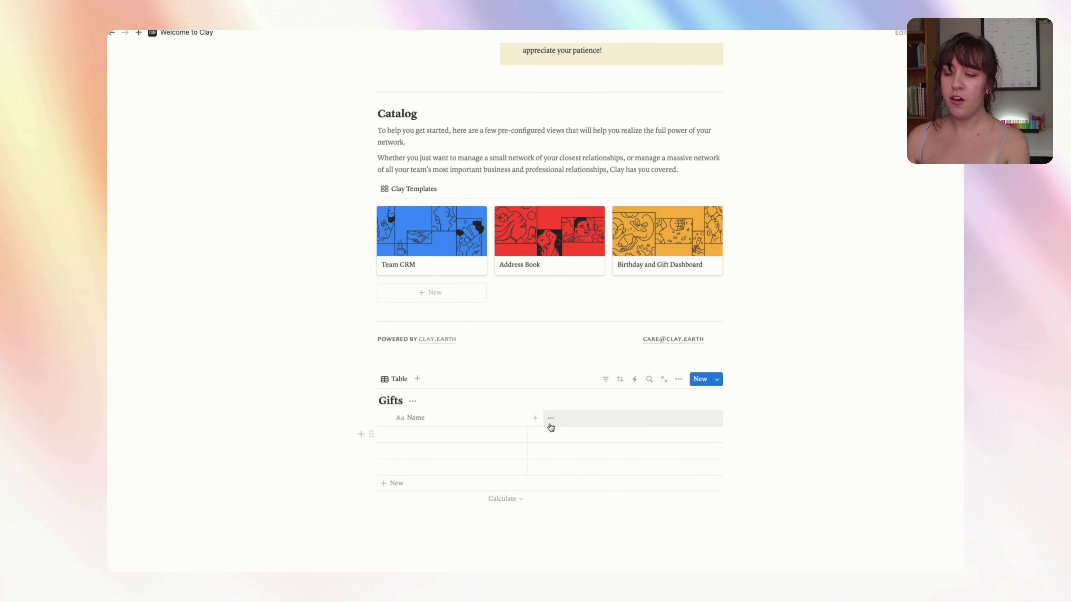
- Add a URL property column to Gifts
click(535, 418)
text(urls)
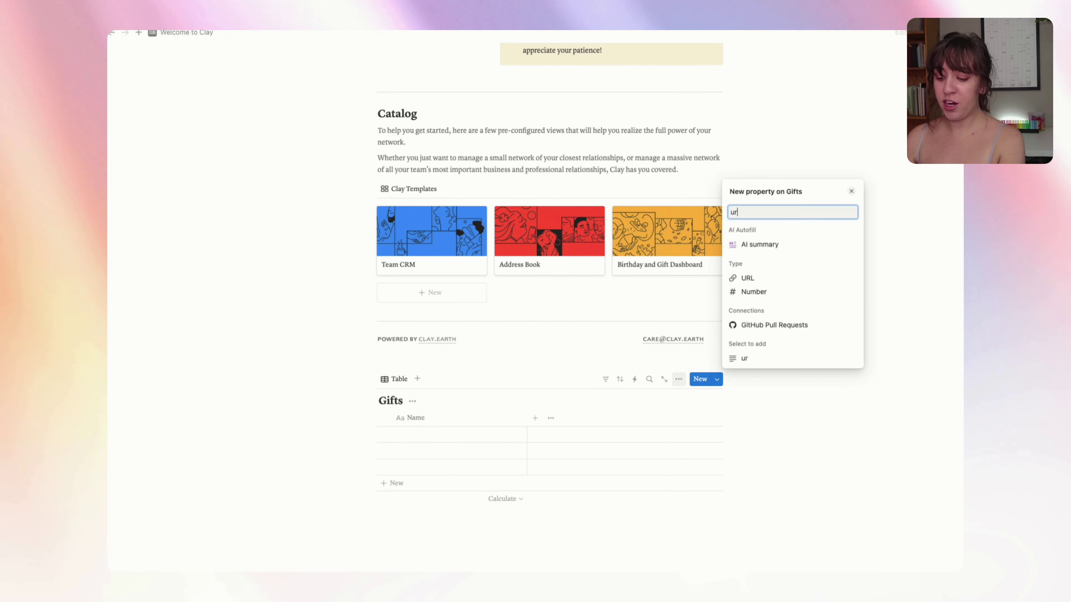
click(748, 358)
click(540, 433)
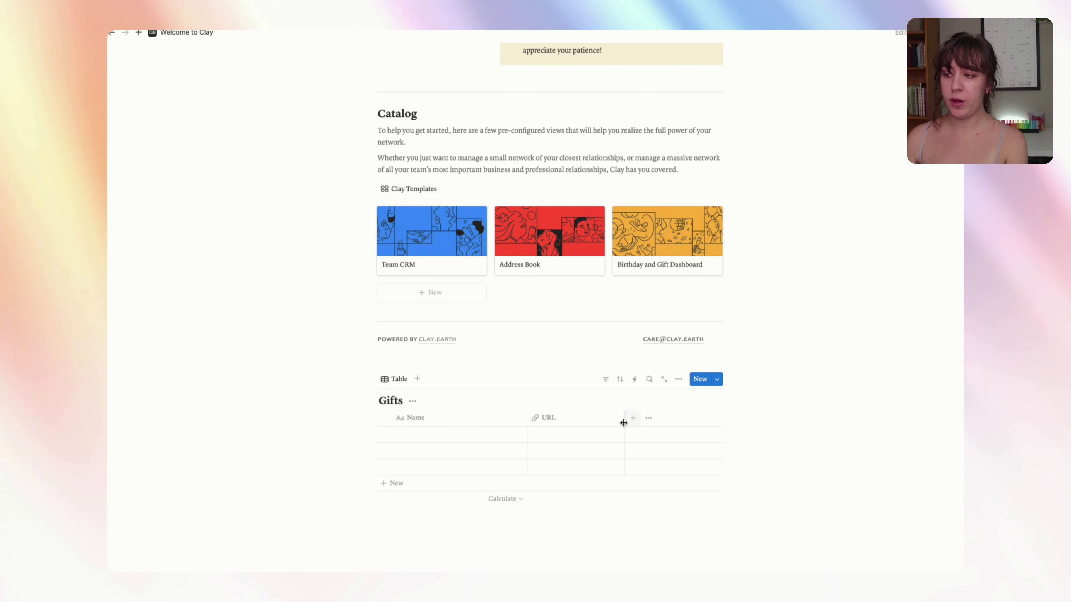
- Add a Gift Price number column formatted as US Dollar
click(631, 418)
text(pric)
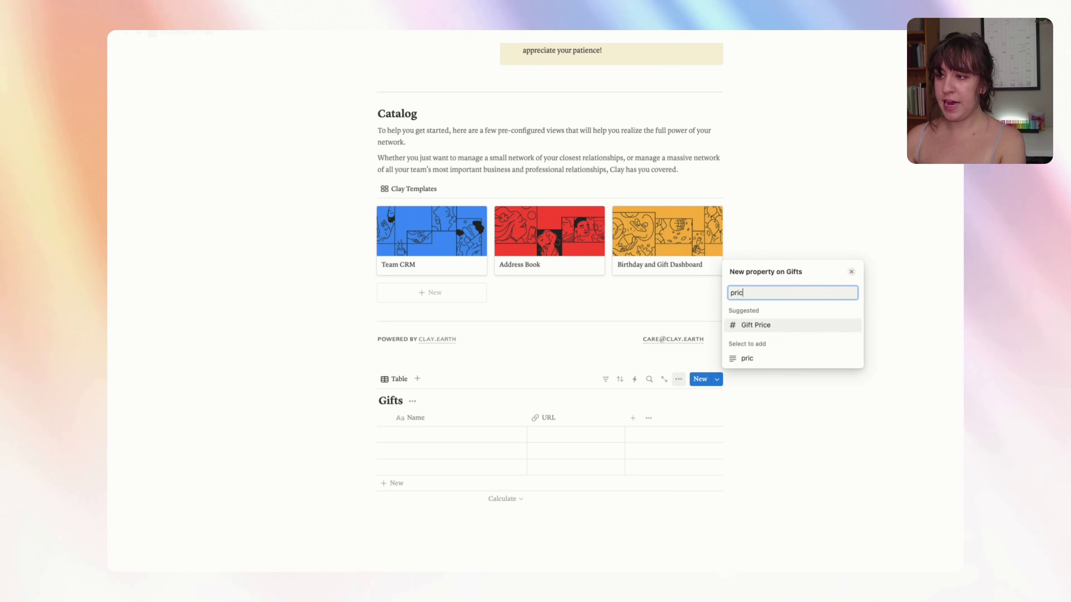
click(793, 326)
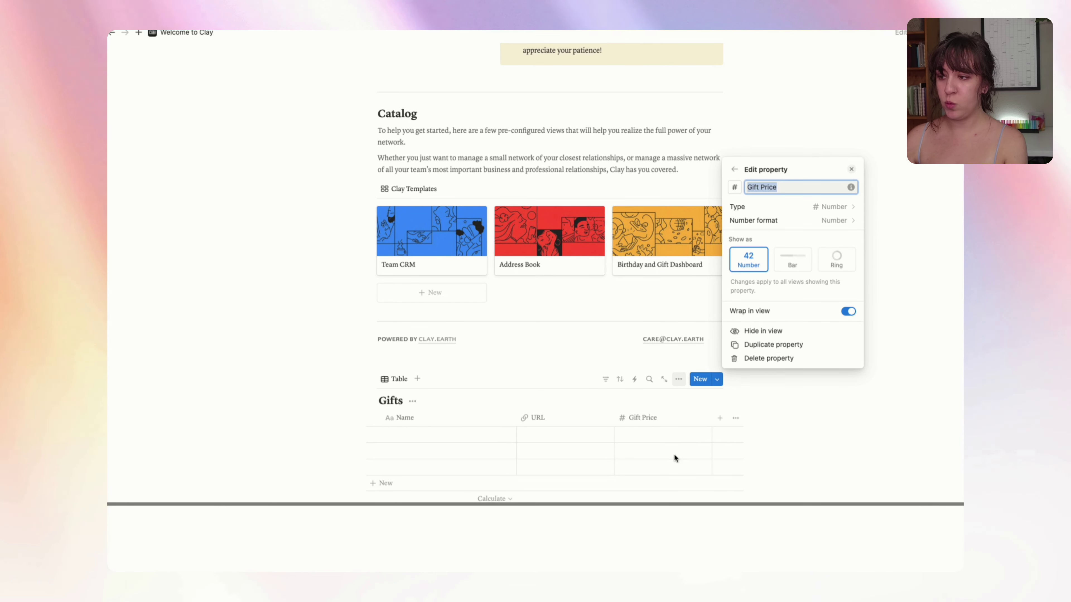
click(837, 220)
click(808, 258)
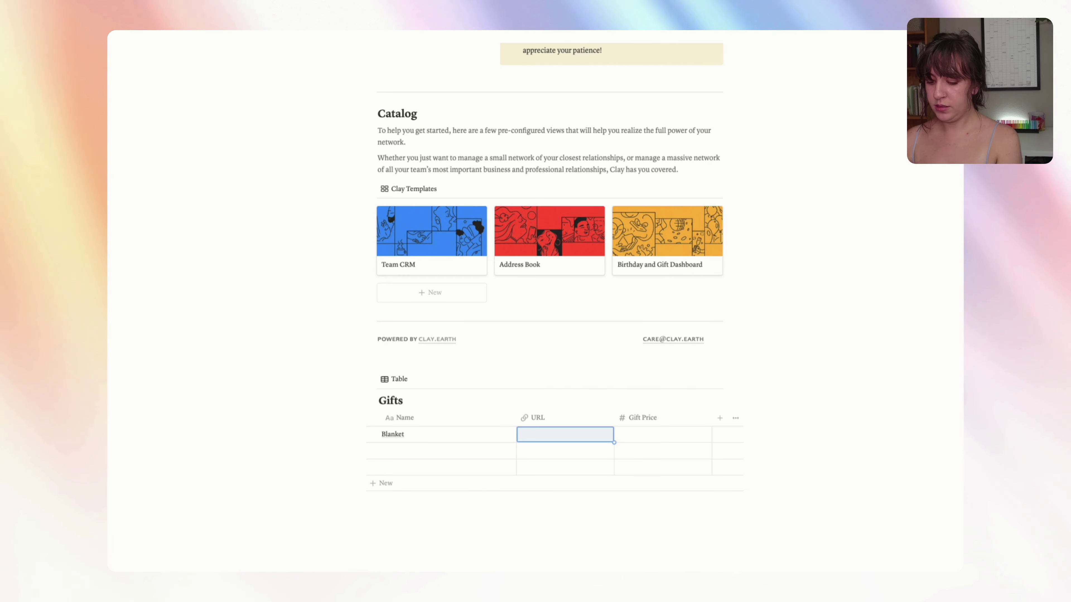
- Fill the Blanket row with URL amazon.com and a Gift Price of $50.00
text(a)
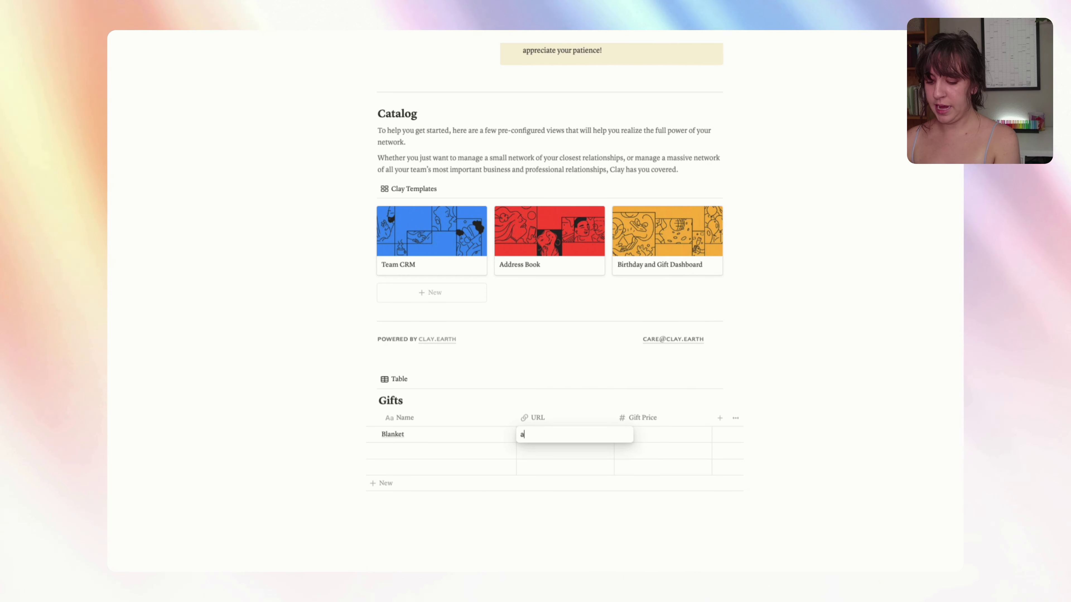
text(mazon.com)
key(Tab)
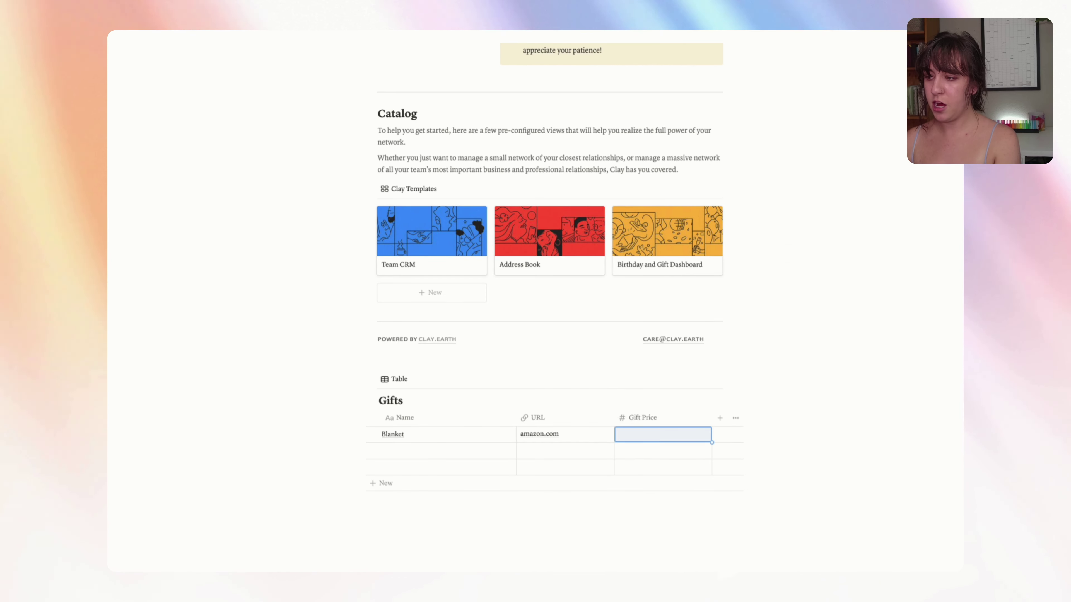
text(50)
key(Return)
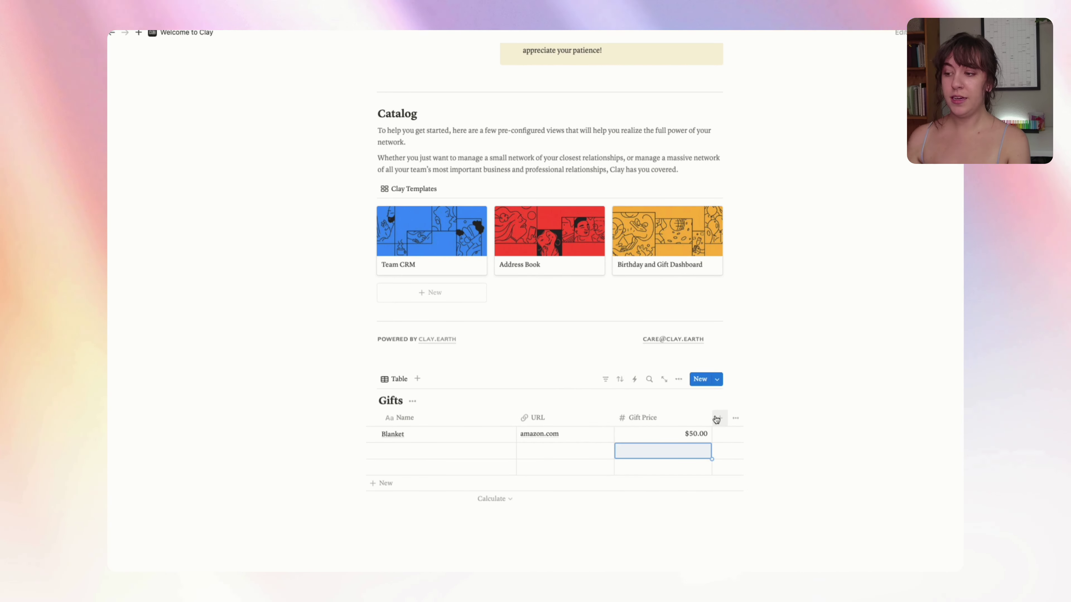
- Add a relation column named Contact pointing to Clay Contacts and link a contact to Blanket
click(718, 419)
text(re)
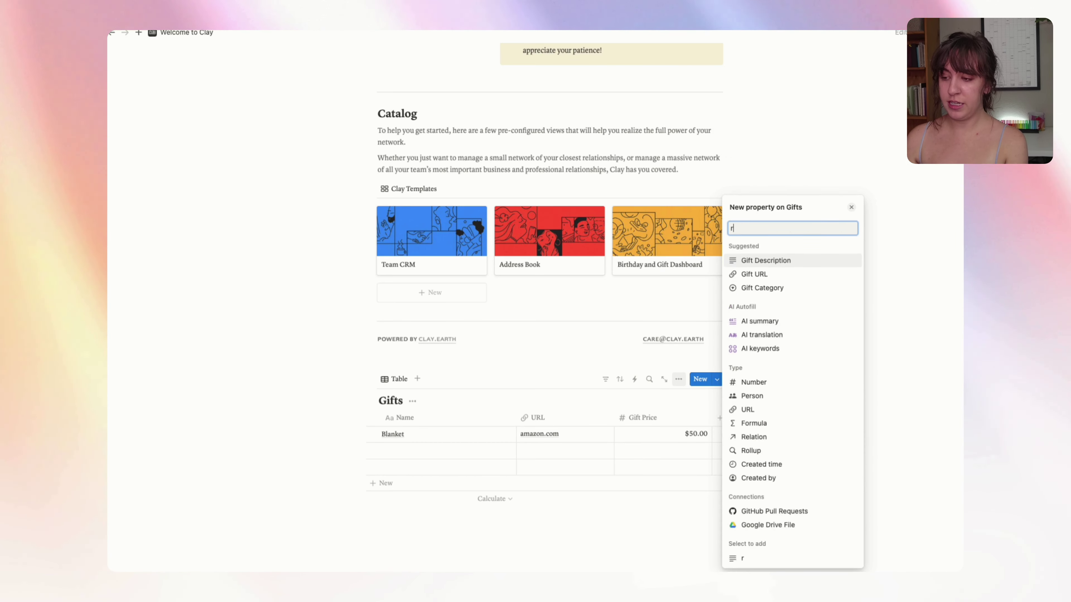
click(839, 251)
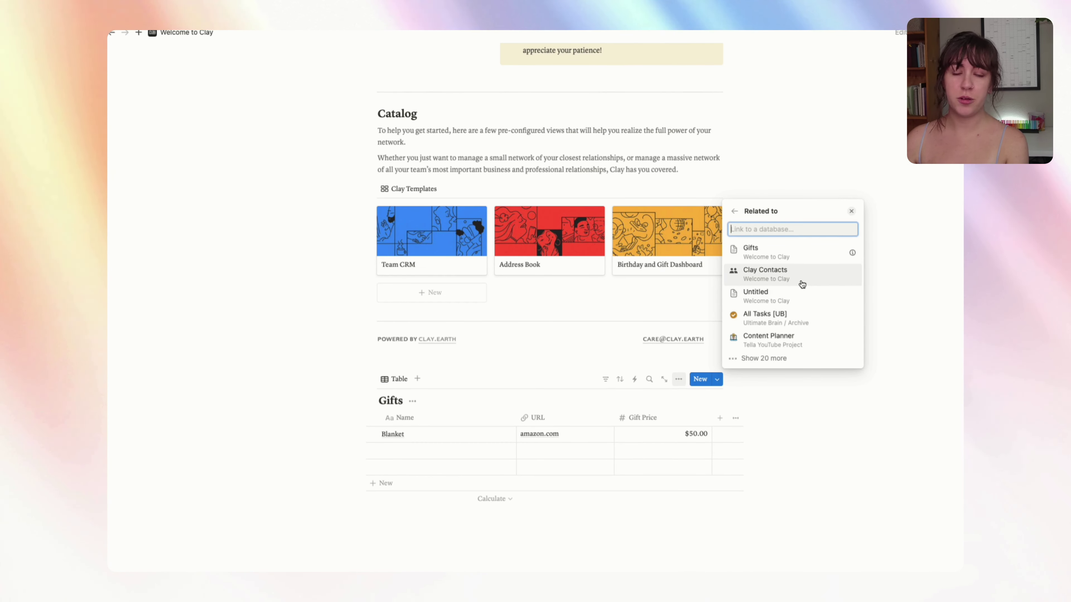
click(801, 282)
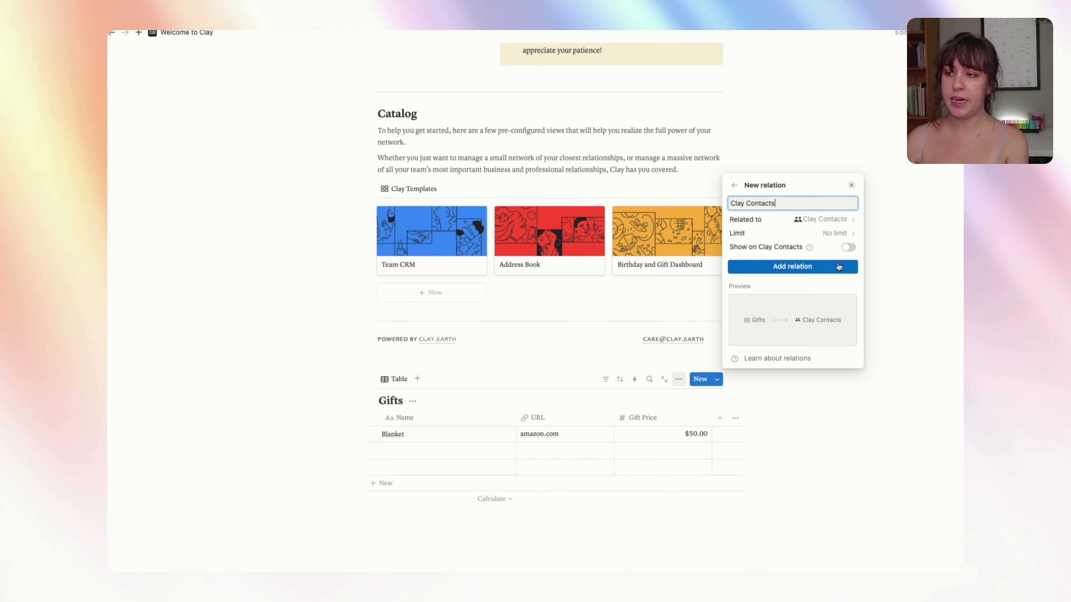
text(Contact)
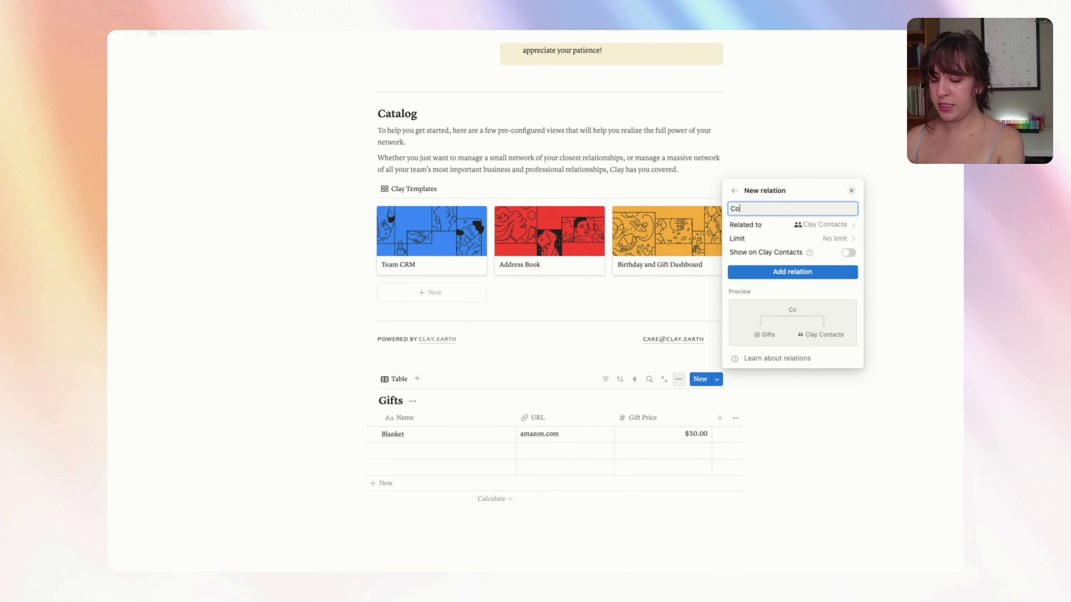
click(793, 272)
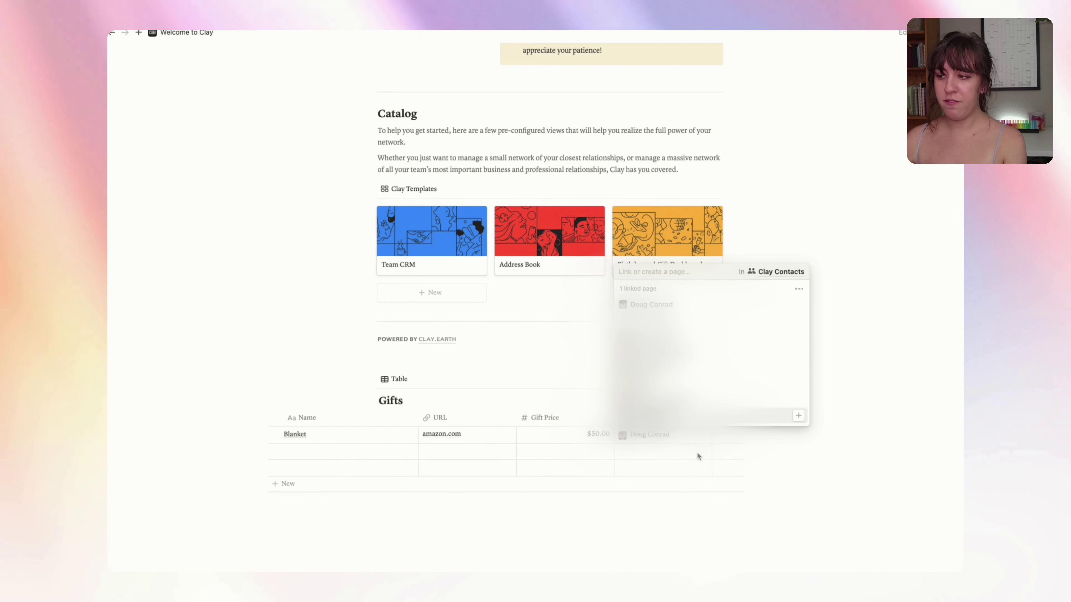
click(692, 447)
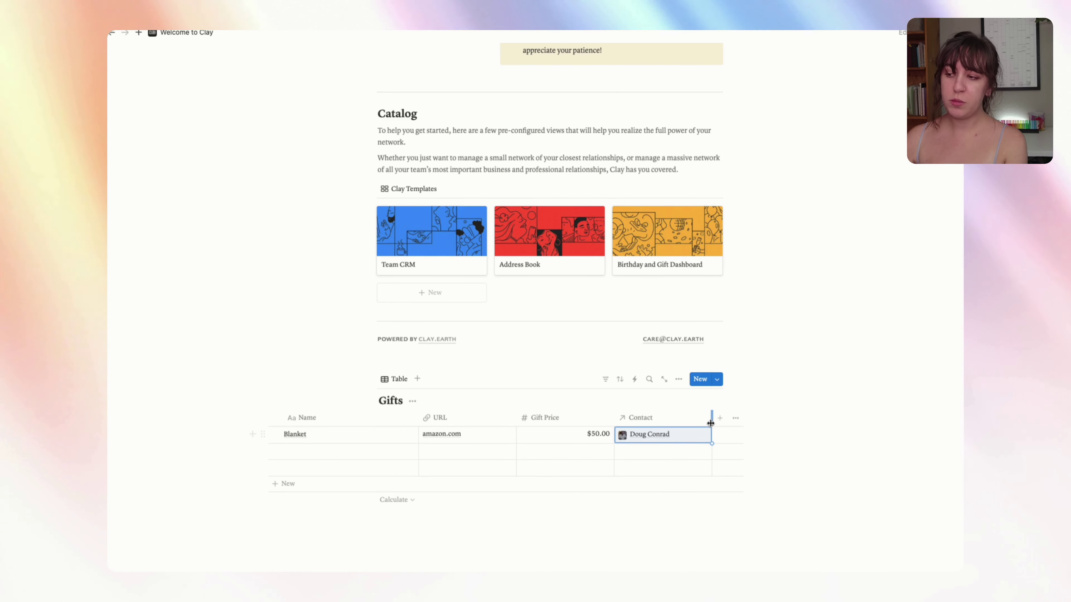
click(704, 418)
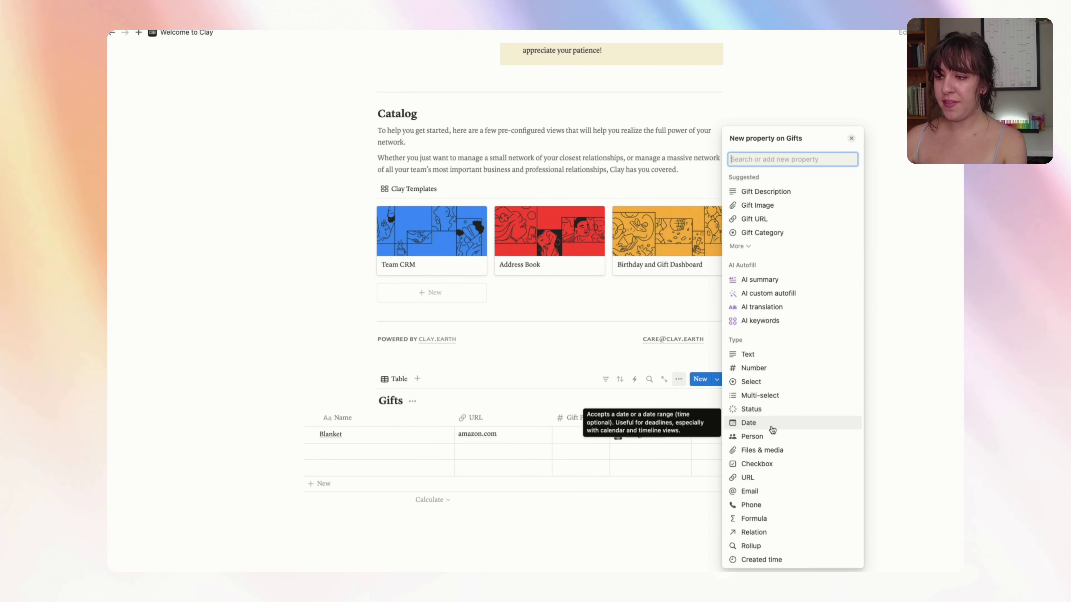
- Make the new column a Rollup of the Contact relation's Upcoming Birthday property
click(748, 545)
click(805, 244)
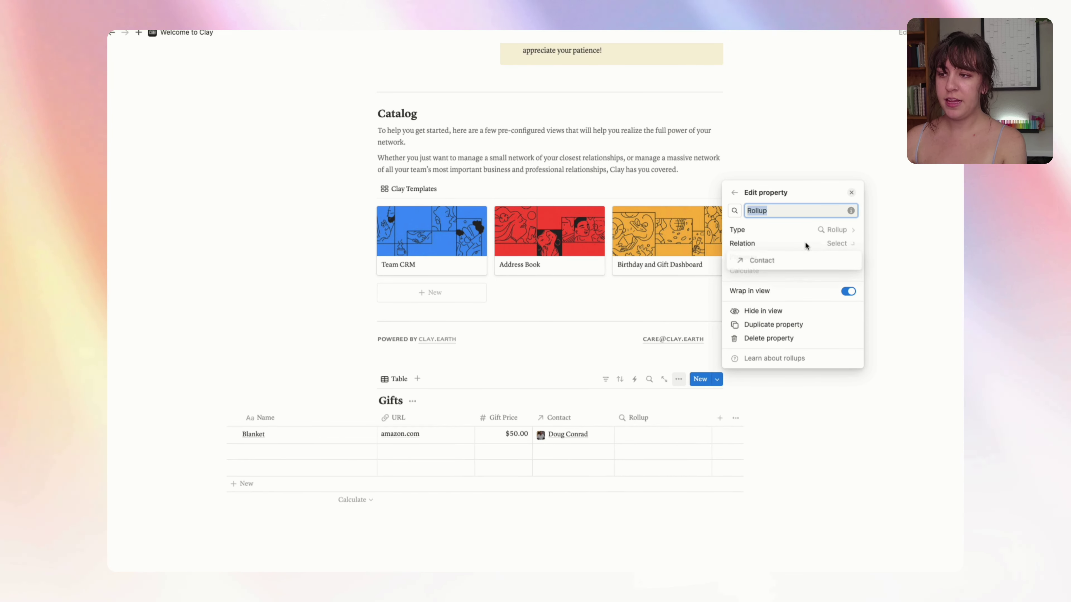
click(801, 261)
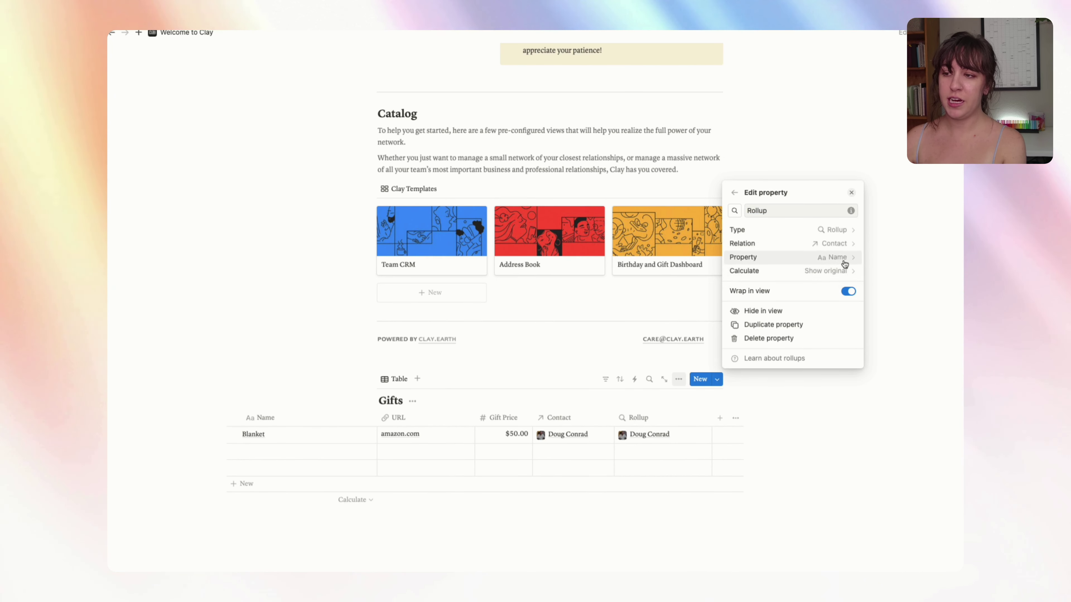
click(844, 261)
text(bir)
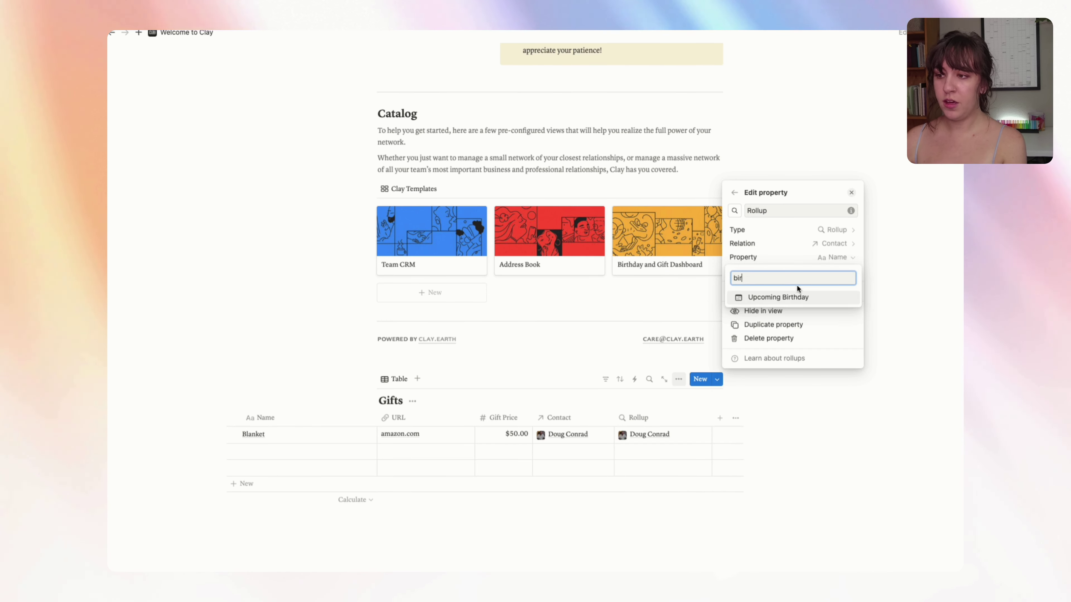
click(790, 300)
key(Escape)
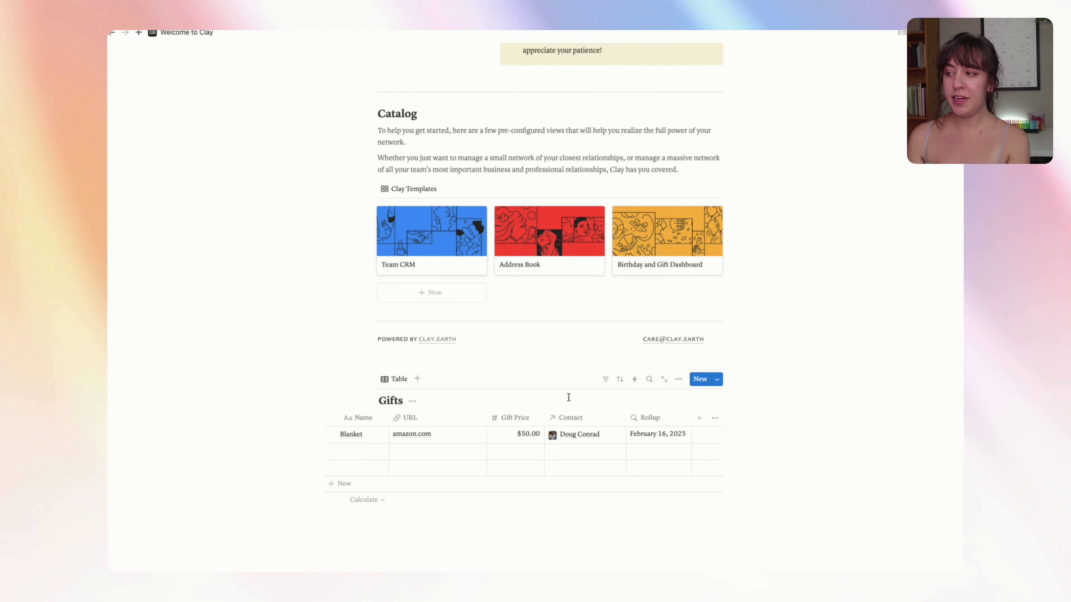
- Scroll up and down through the Gifts page
scroll(572, 497, up, 5)
scroll(521, 329, down, 10)
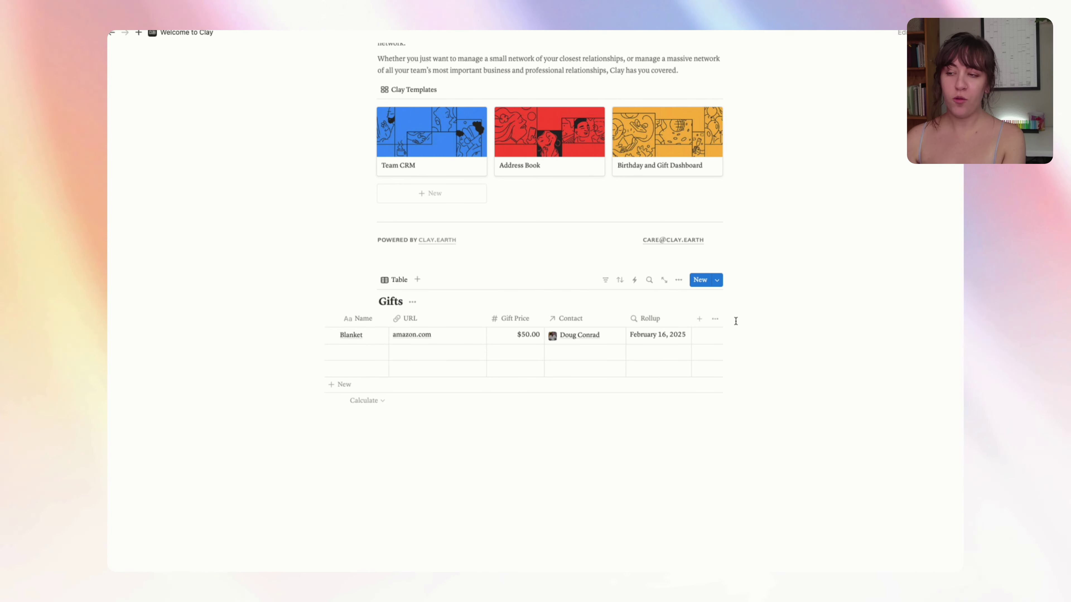
scroll(906, 311, up, 1)
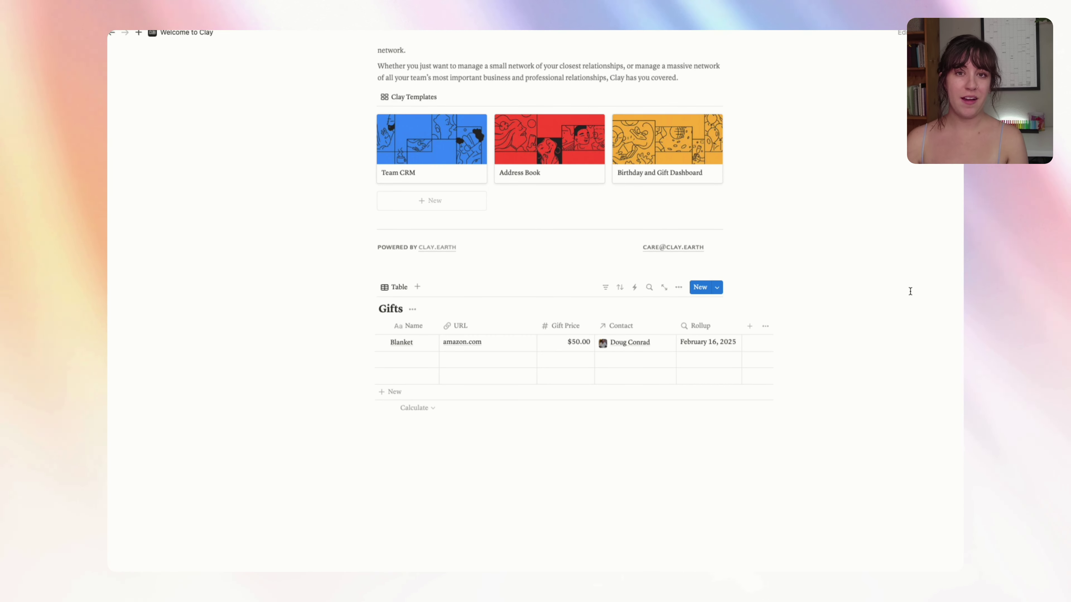
scroll(910, 291, down, 1)
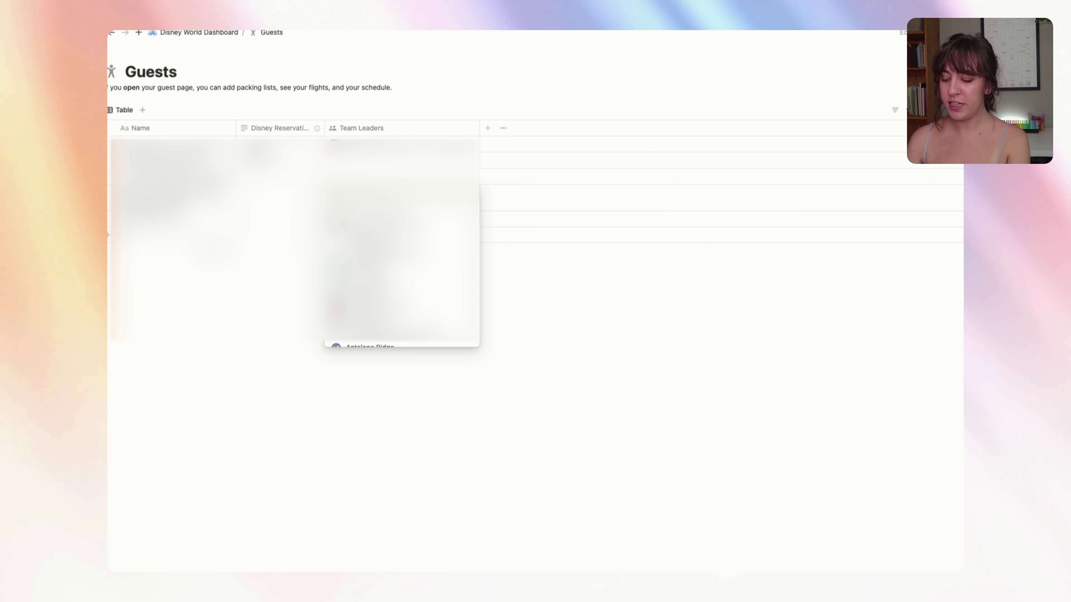
- Leave the Team Leaders cell and add a Clay Contacts relation to Guests, also shown on Clay Contacts
key(Escape)
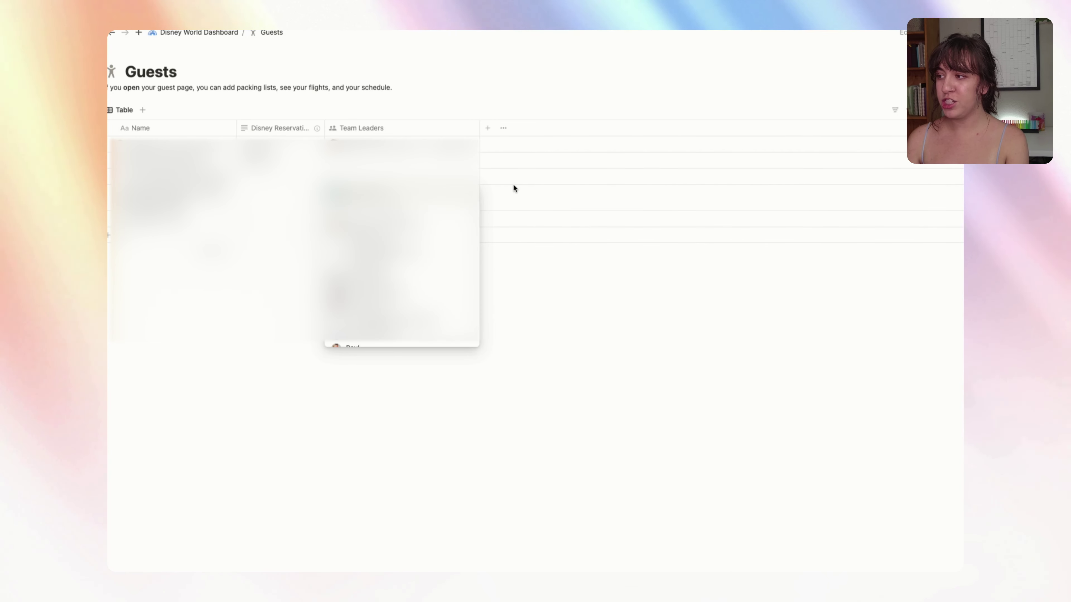
key(Escape)
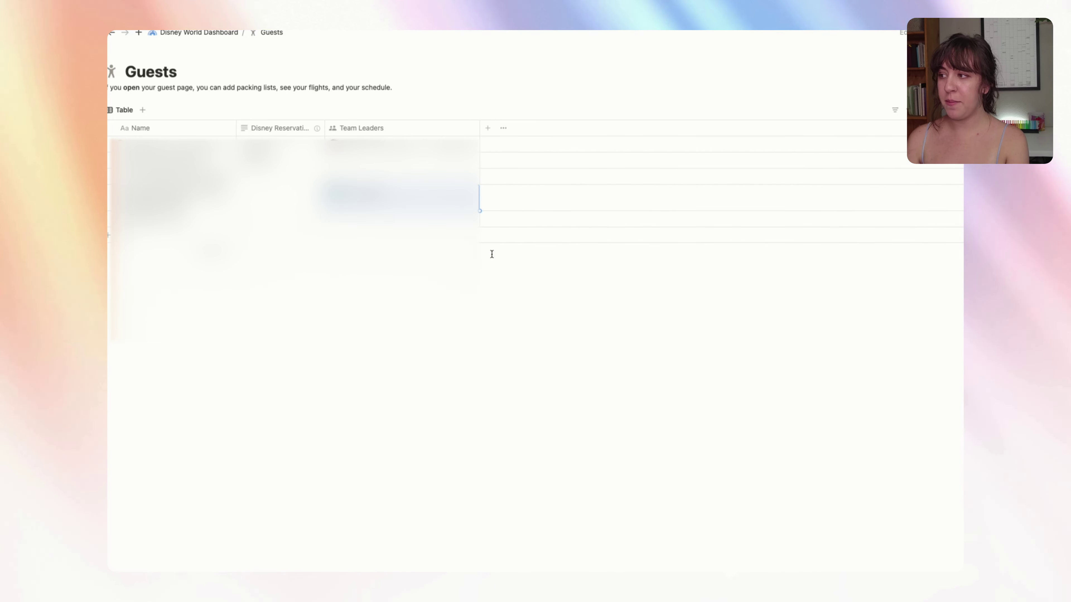
click(487, 128)
text(rela)
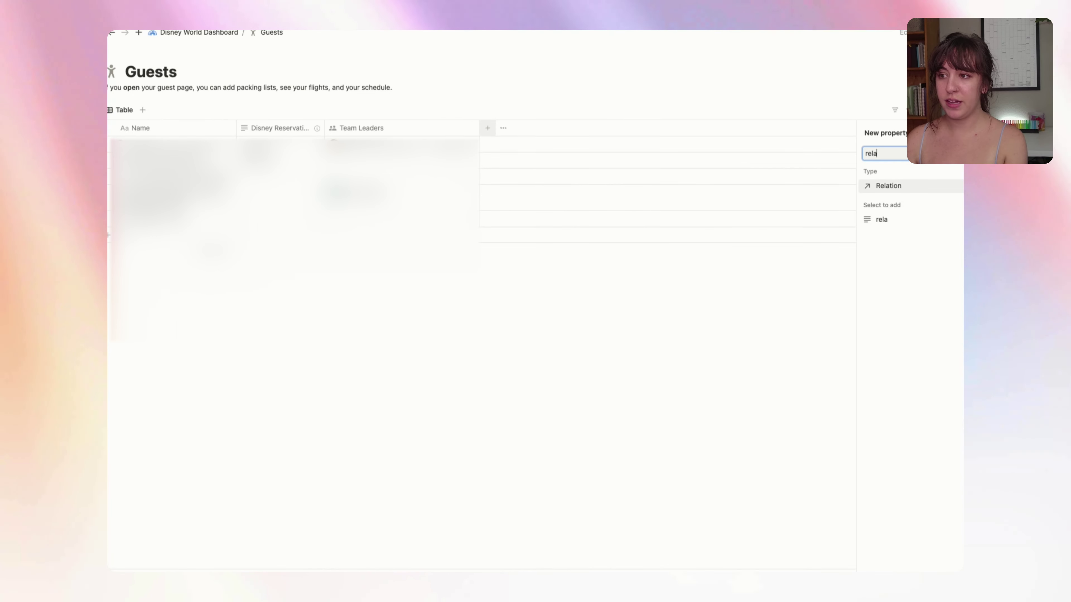
click(925, 185)
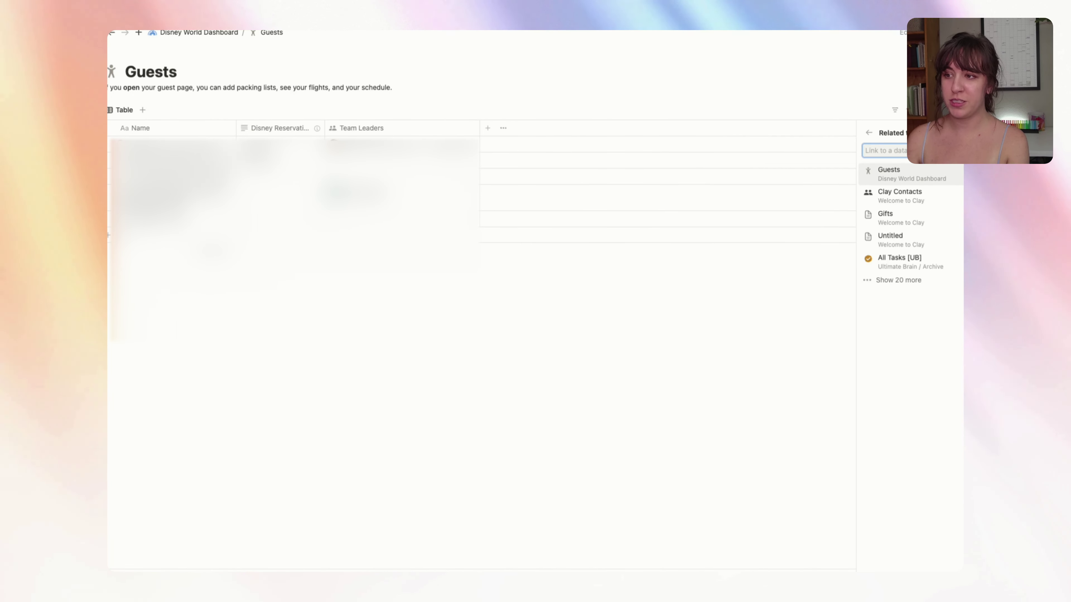
click(919, 196)
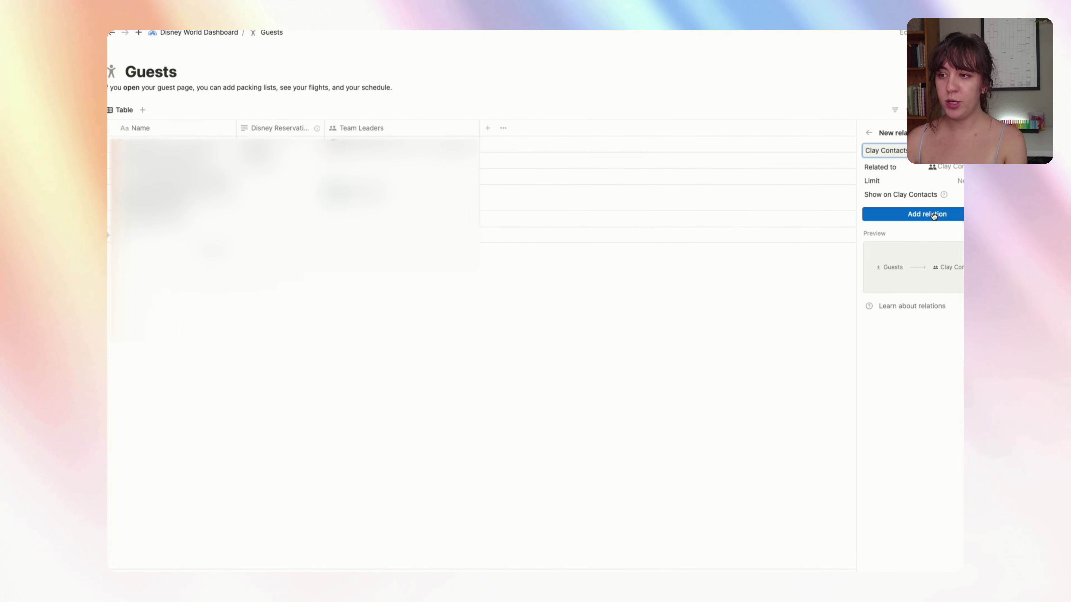
click(955, 194)
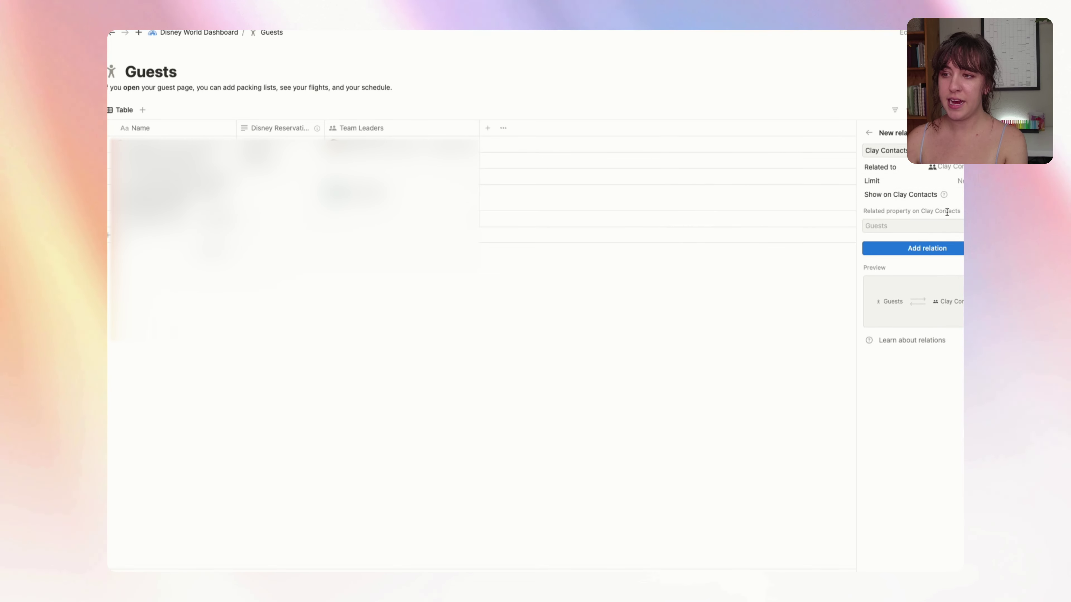